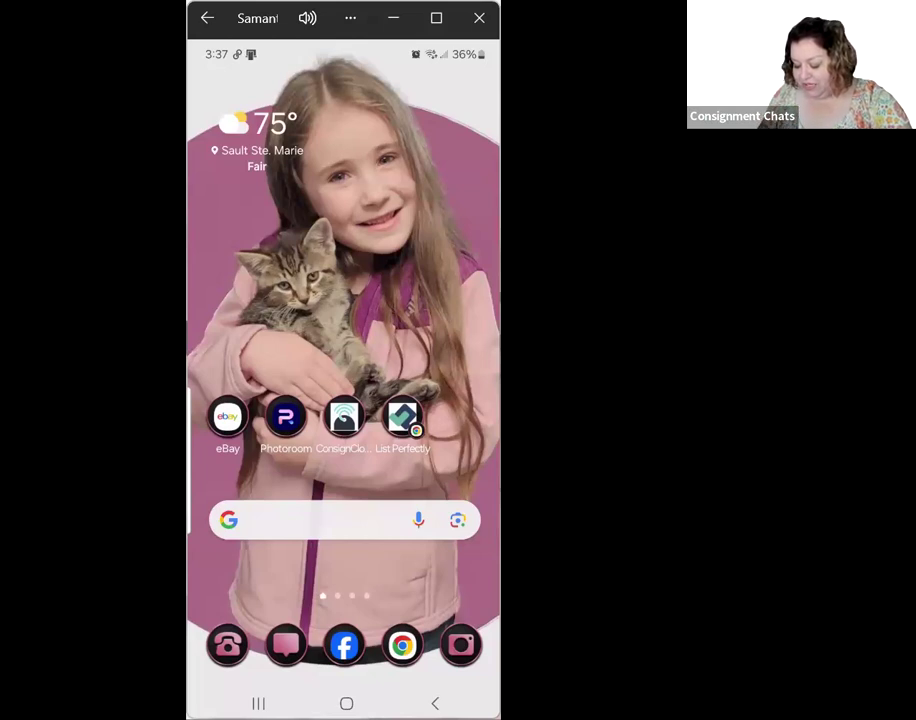
- Open List Perfectly and review the blank Express Lister form from the image upload down to the draft option
left_click(402, 417)
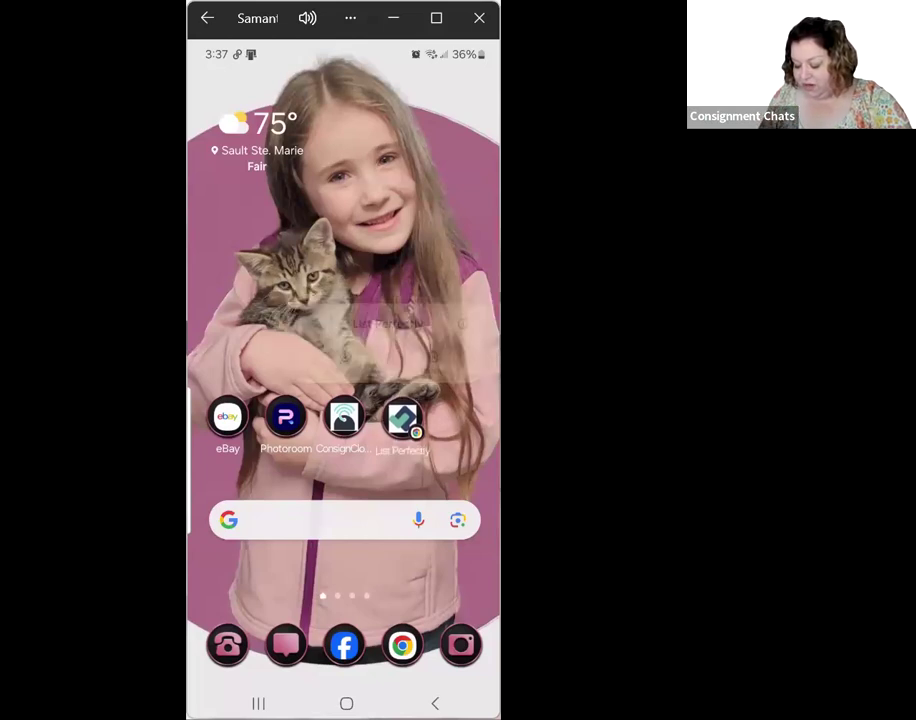
left_click(402, 417)
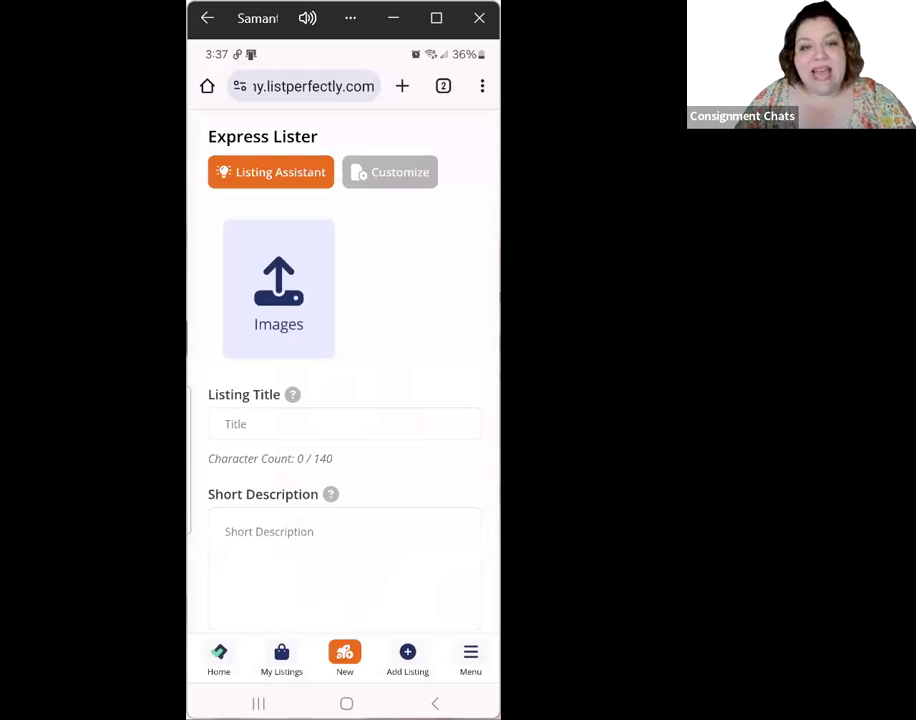
scroll(344, 380, "down", 6)
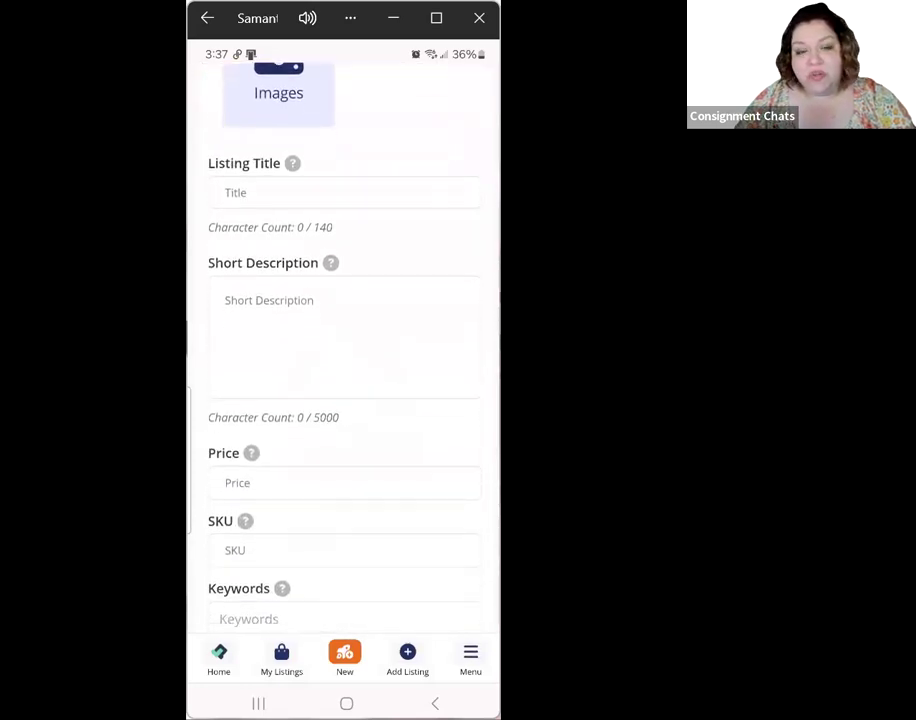
scroll(344, 380, "up", 3)
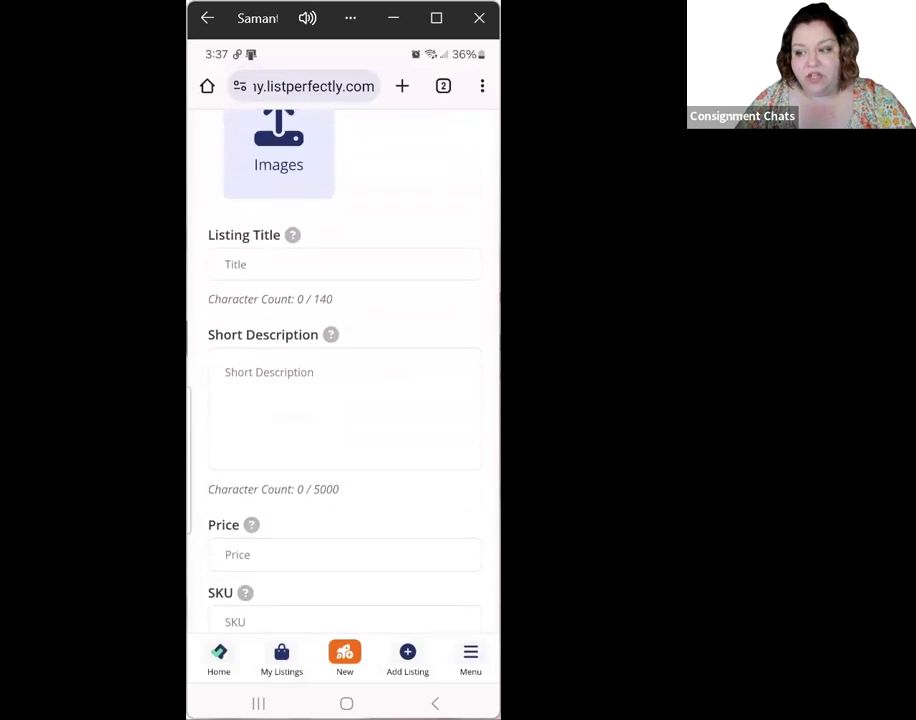
scroll(344, 380, "down", 3)
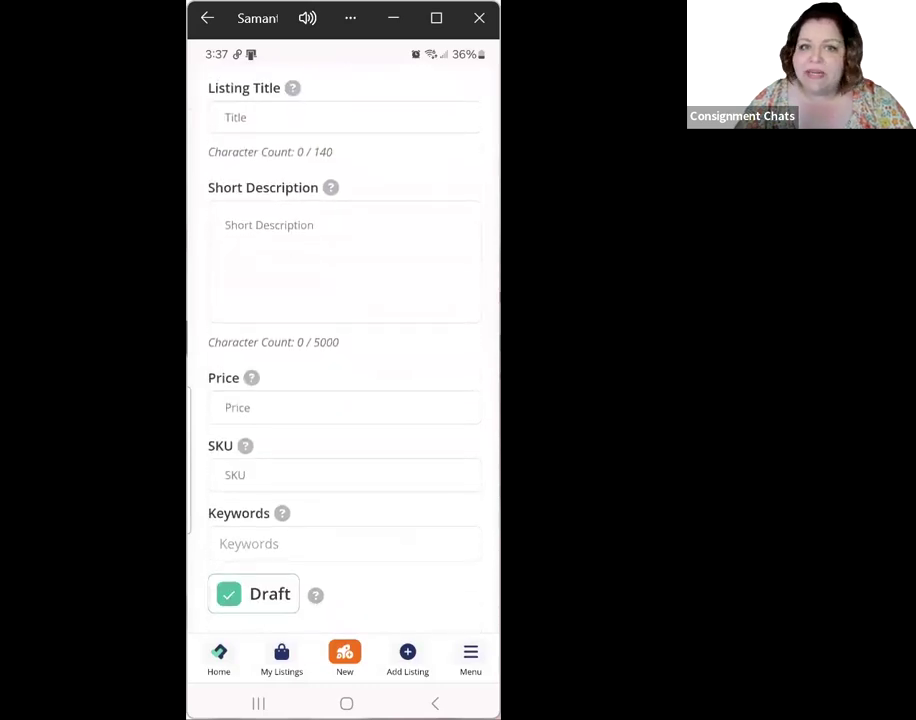
scroll(344, 380, "up", 5)
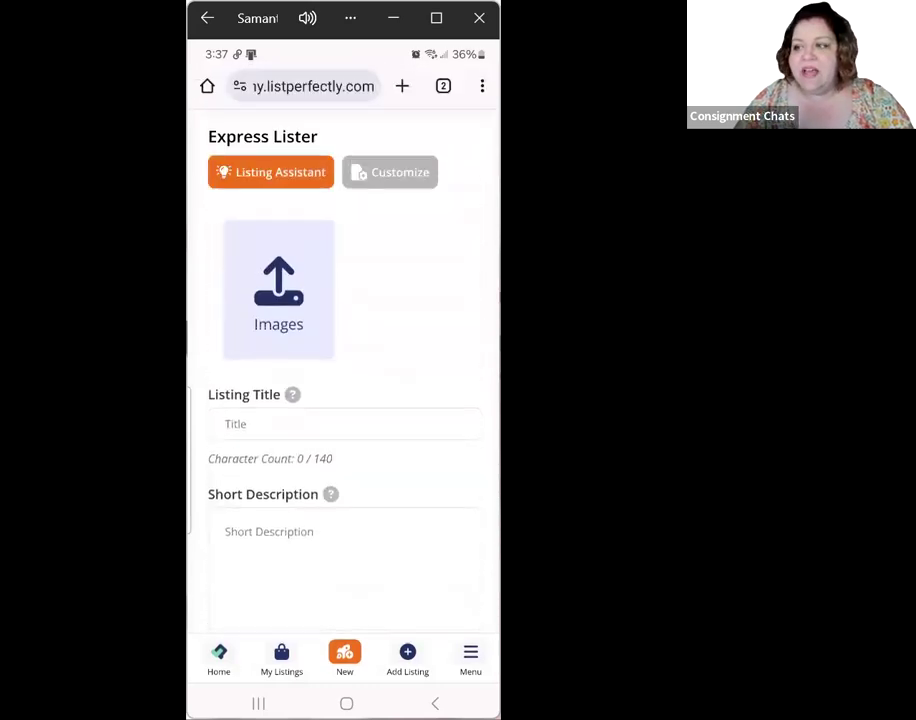
left_click(390, 172)
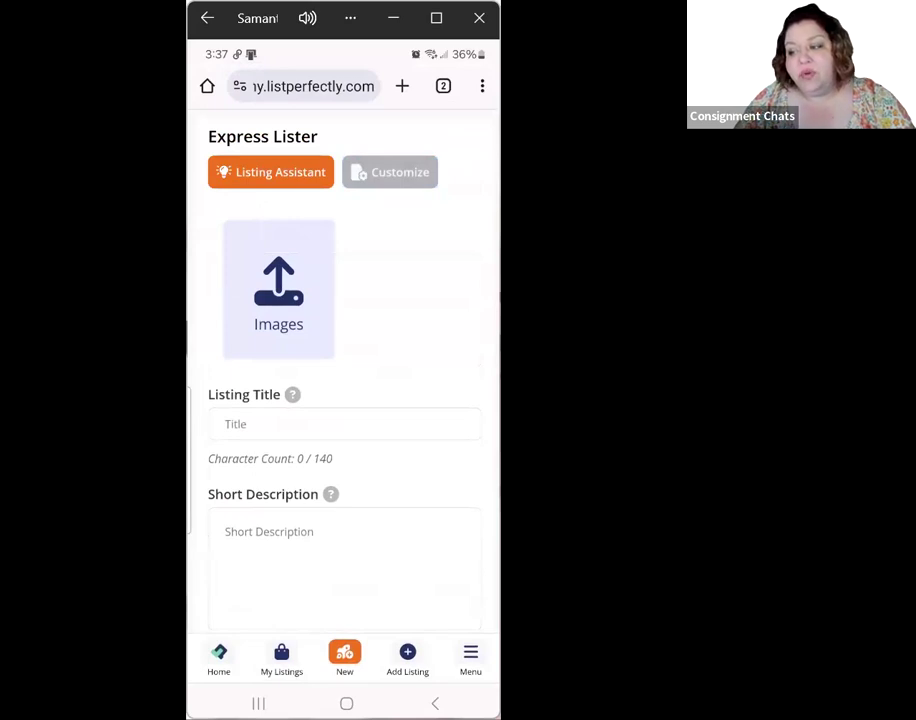
- Open the listing's image picker and select only the seven white-background photos of the red floral top
left_click(278, 289)
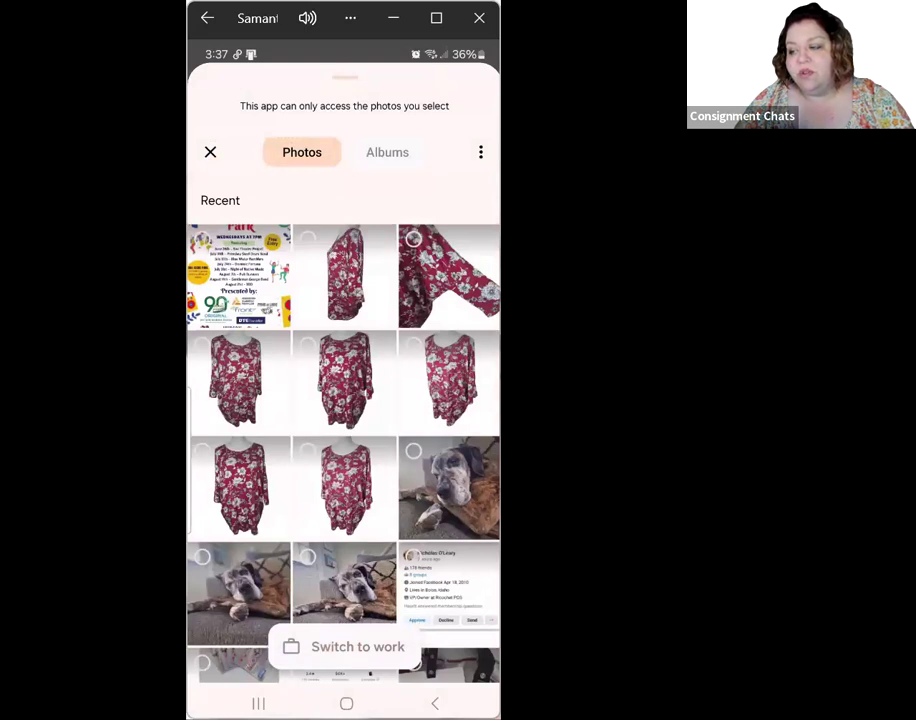
scroll(343, 452, "down", 1)
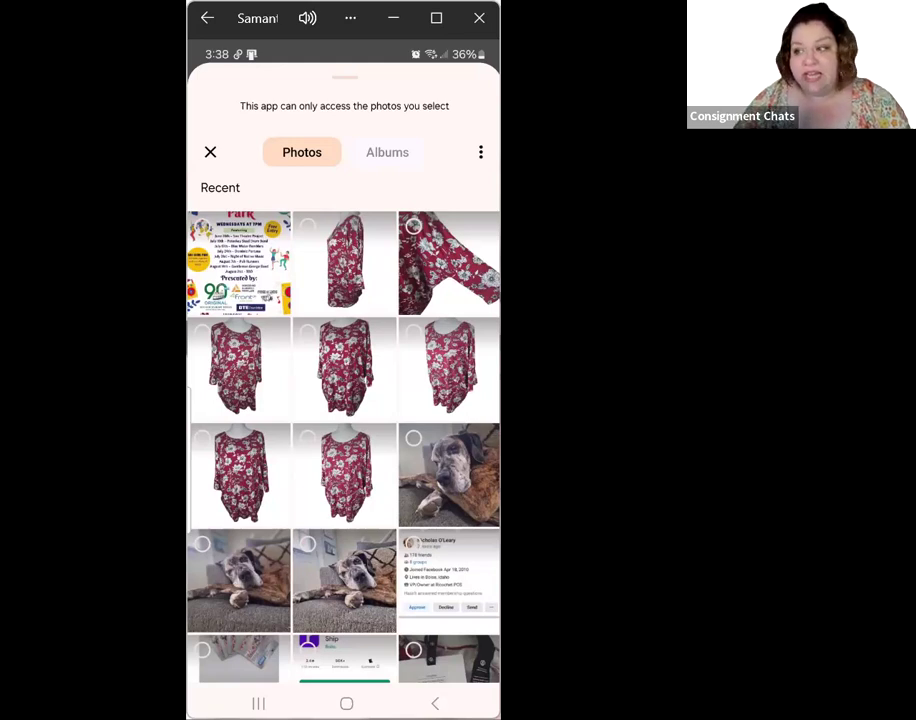
left_click(344, 262)
left_click(448, 262)
left_click(238, 369)
left_click(344, 369)
left_click(448, 369)
left_click(238, 475)
left_click(344, 475)
left_click(448, 575)
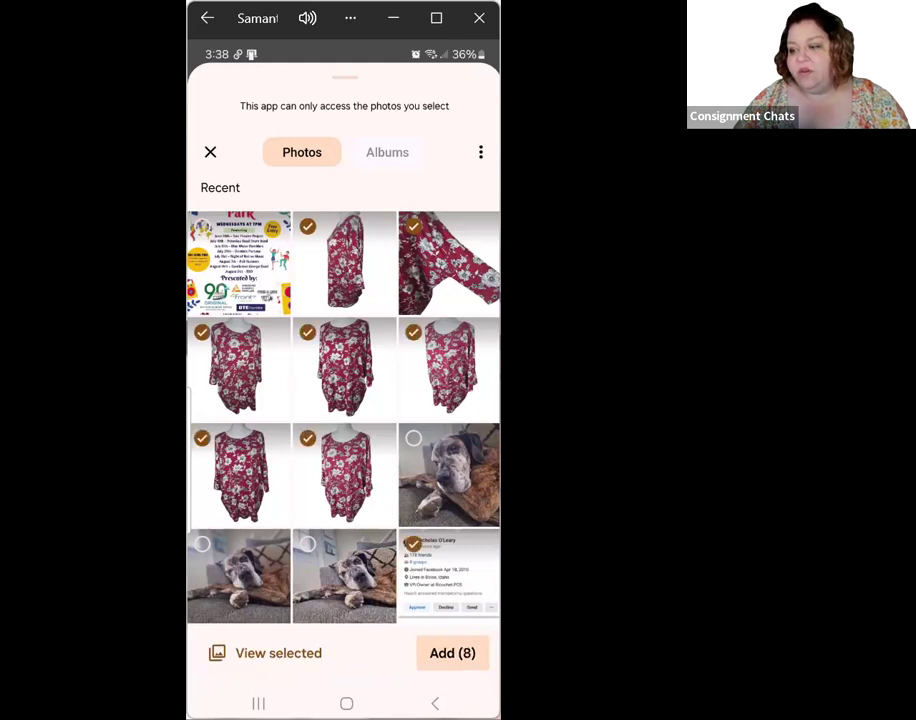
scroll(344, 418, "down", 1)
left_click(448, 440)
- Select the four tag and label photos plus both measurement card photos, and add all selected photos to the listing
scroll(344, 418, "down", 4)
scroll(344, 400, "up", 1)
left_click(448, 208)
left_click(238, 292)
left_click(344, 292)
left_click(448, 292)
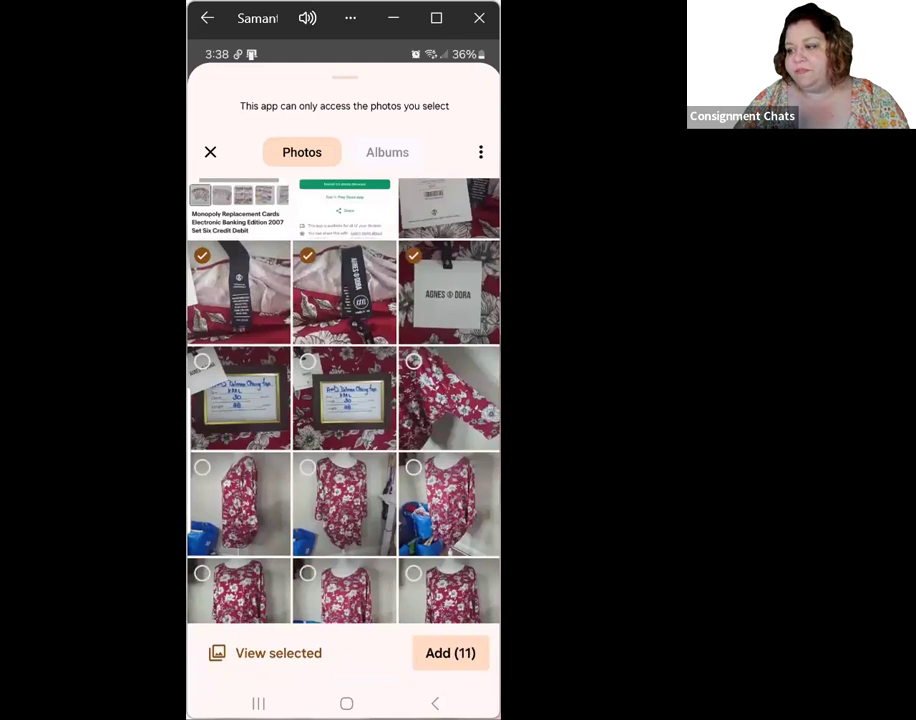
left_click(238, 398)
left_click(344, 398)
left_click(449, 652)
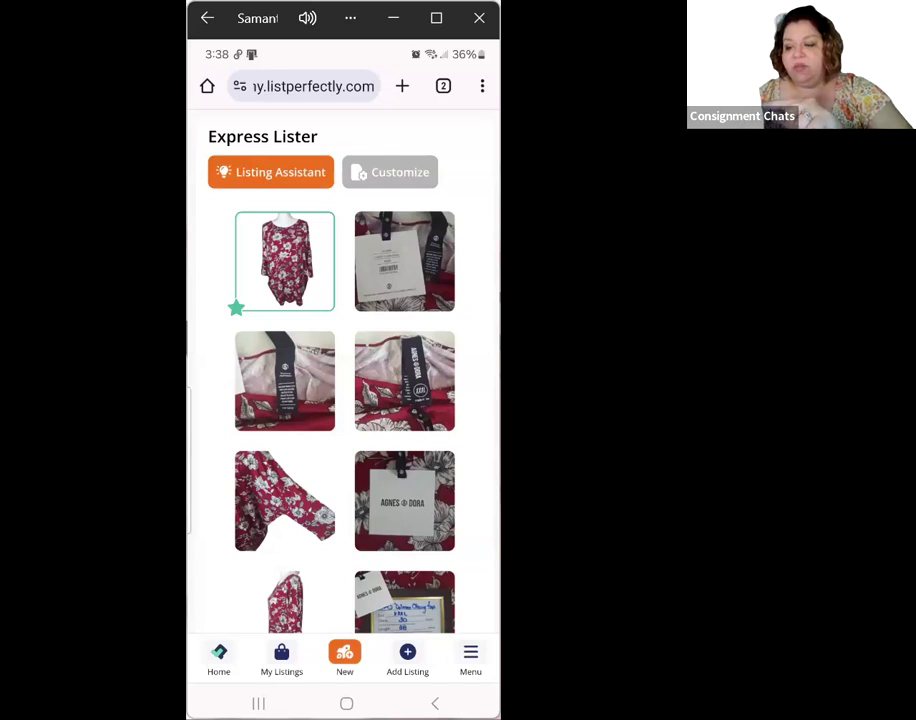
- Reorder the images so the sleeve close-up is second and the measurement card photo with the brand tag is sixth
left_click_drag(285, 500, 404, 261)
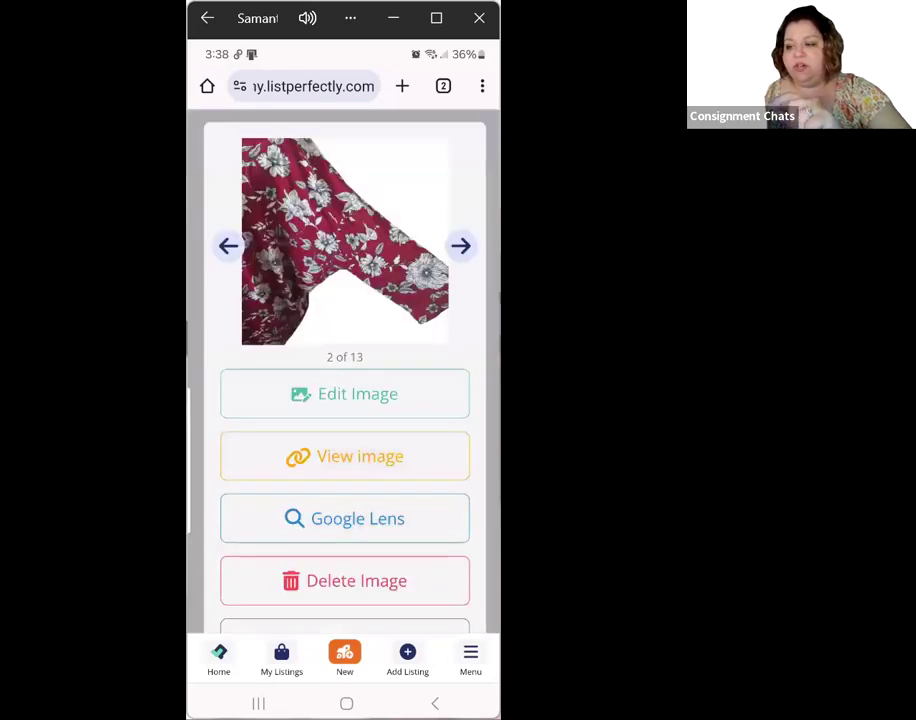
key("Escape")
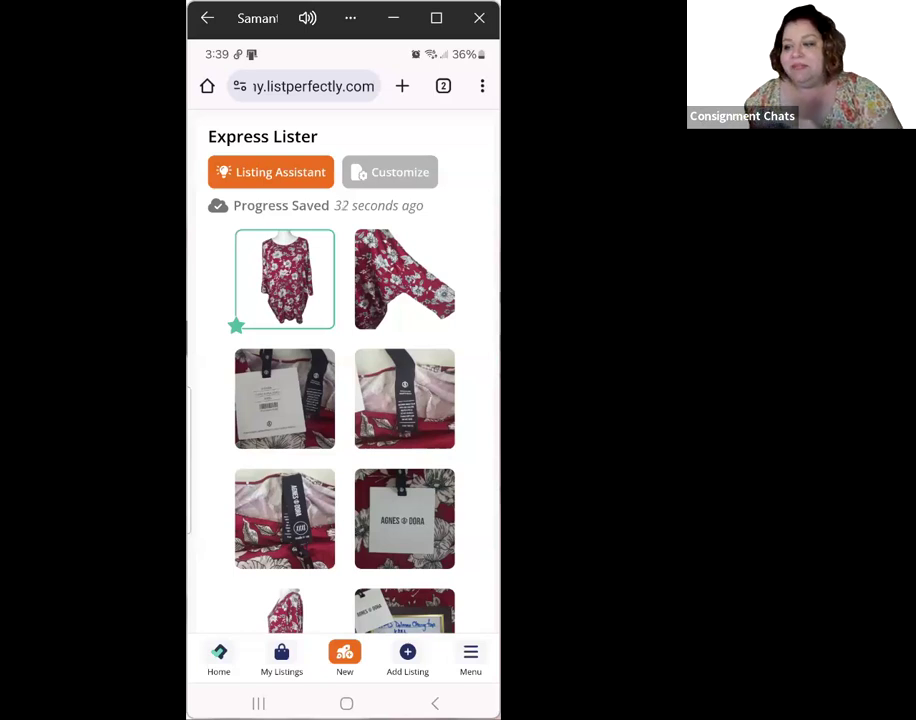
scroll(344, 400, "down", 4)
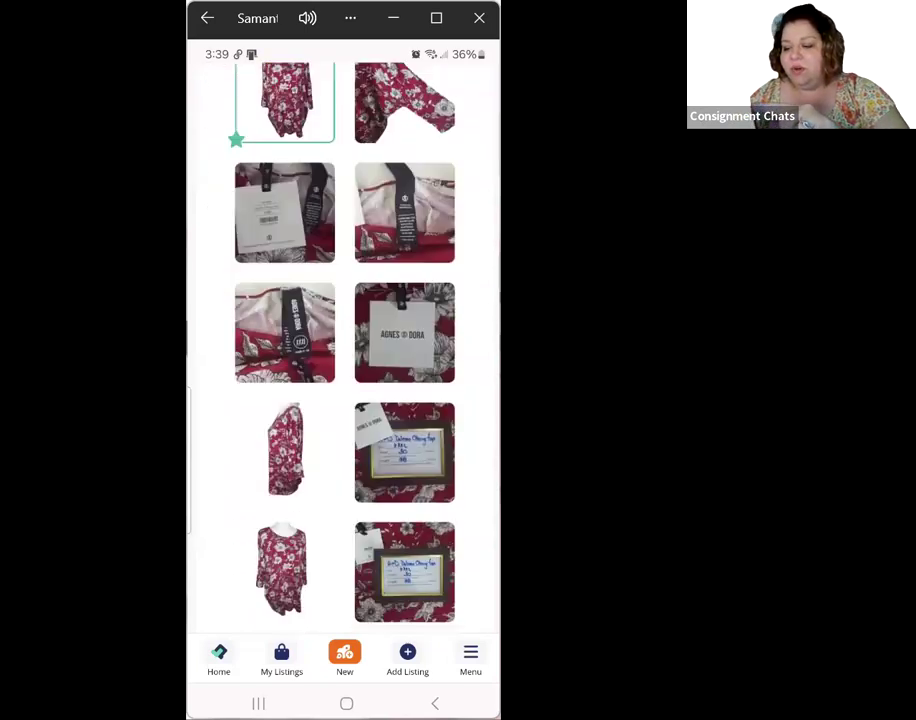
scroll(344, 350, "up", 2)
left_click_drag(404, 548, 400, 432)
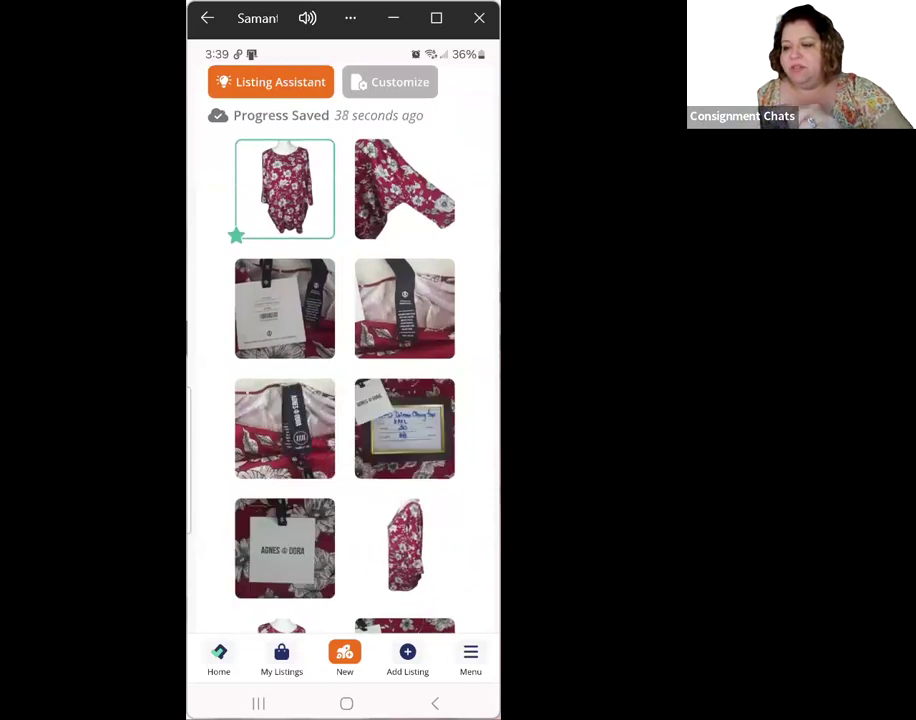
- Move the other measurement card photo into sixth place and close its image preview
scroll(344, 400, "up", 1)
scroll(344, 400, "down", 5)
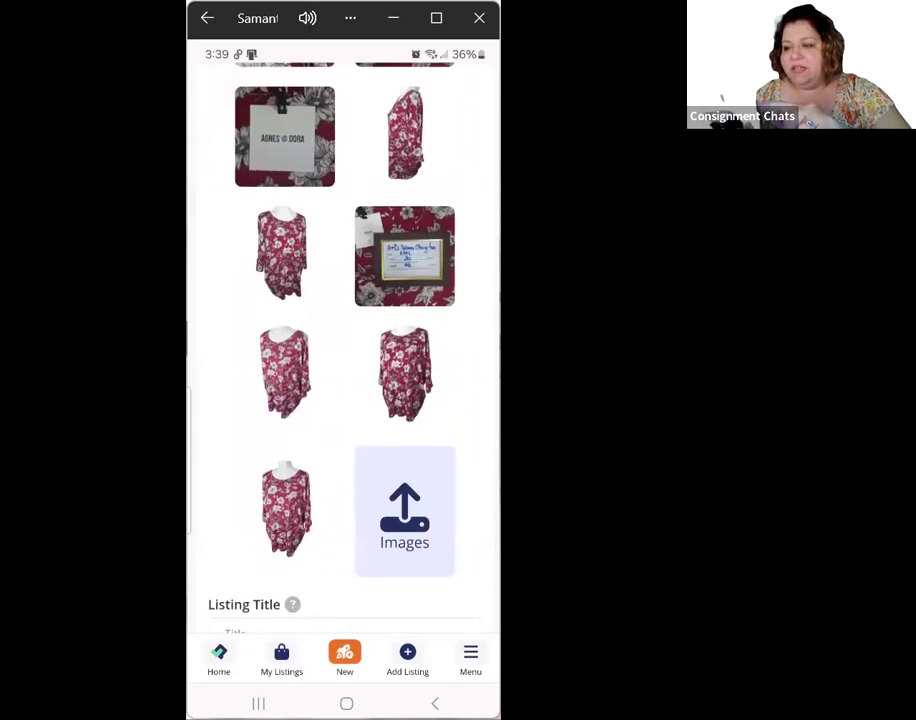
scroll(344, 350, "up", 3)
scroll(344, 360, "up", 1)
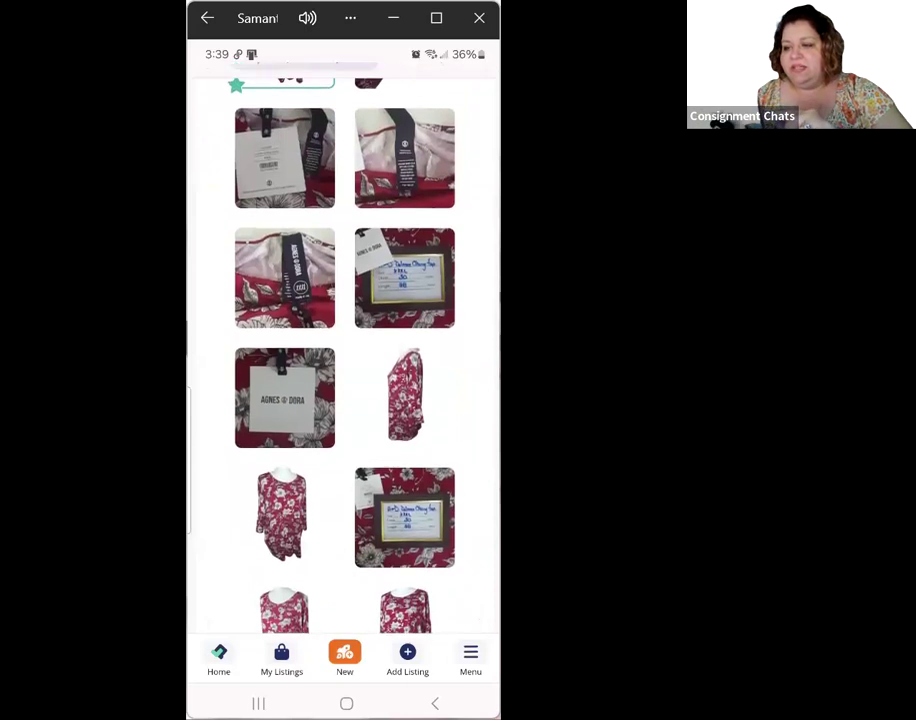
left_click(398, 398)
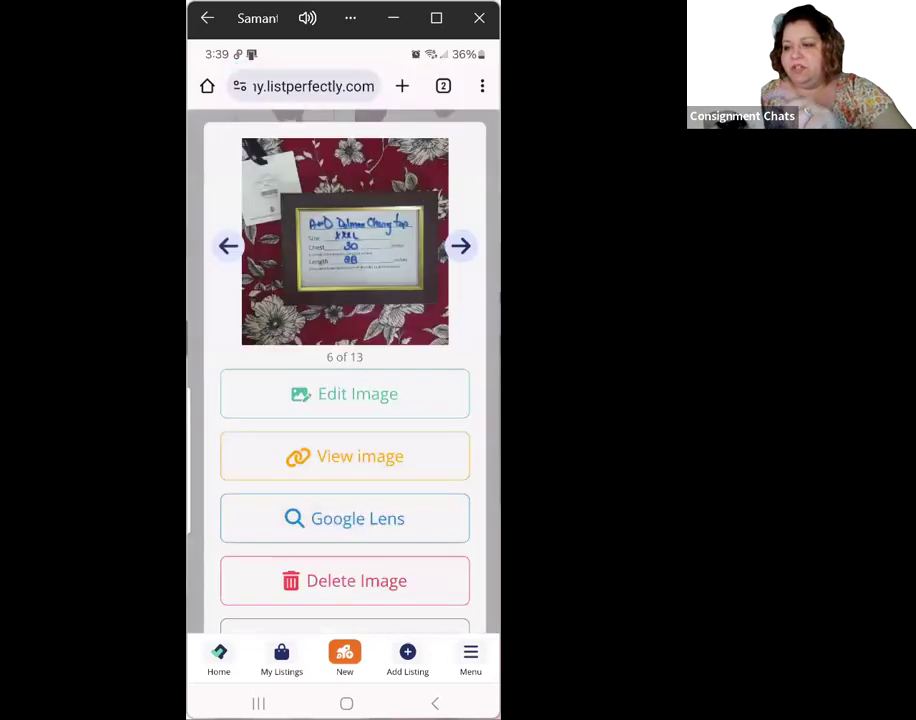
key("Escape")
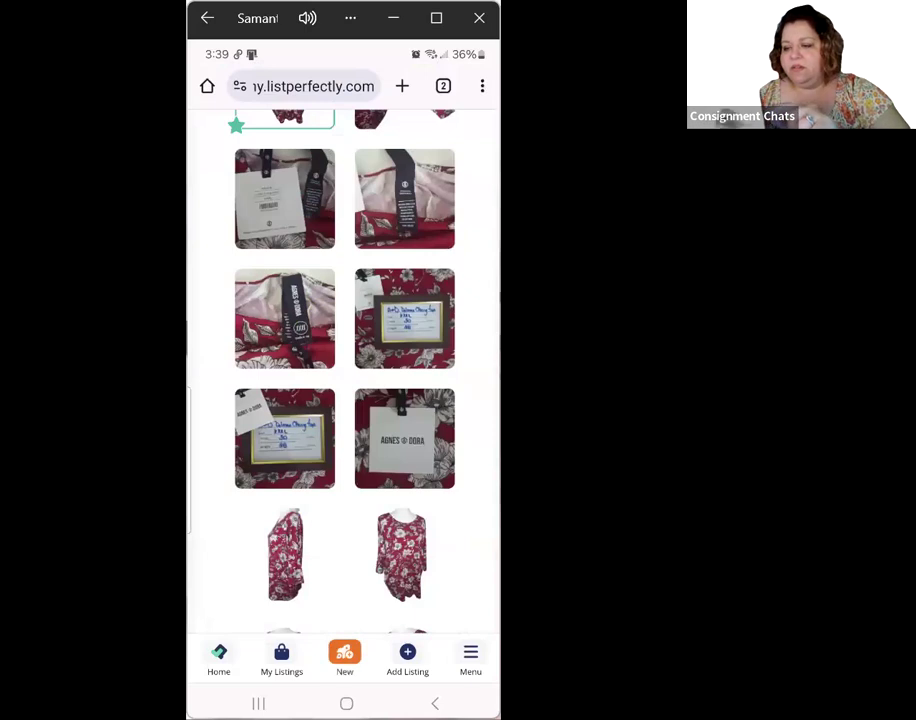
- Check the order of the listing images and open the Listing Assistant
scroll(344, 370, "down", 1)
scroll(344, 370, "up", 2)
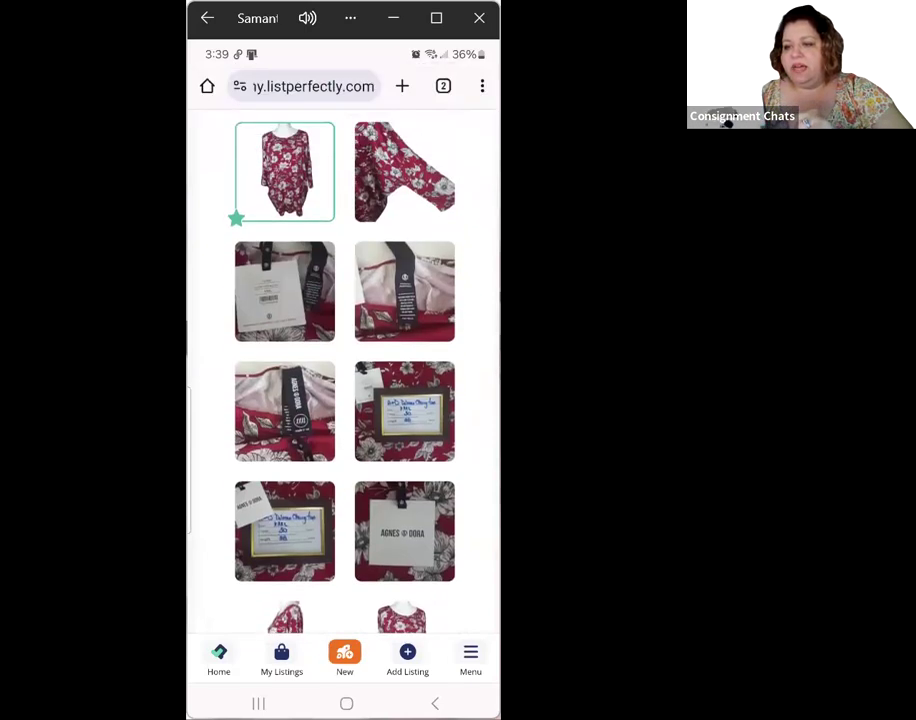
scroll(344, 370, "down", 3)
scroll(344, 370, "down", 1)
scroll(344, 370, "up", 5)
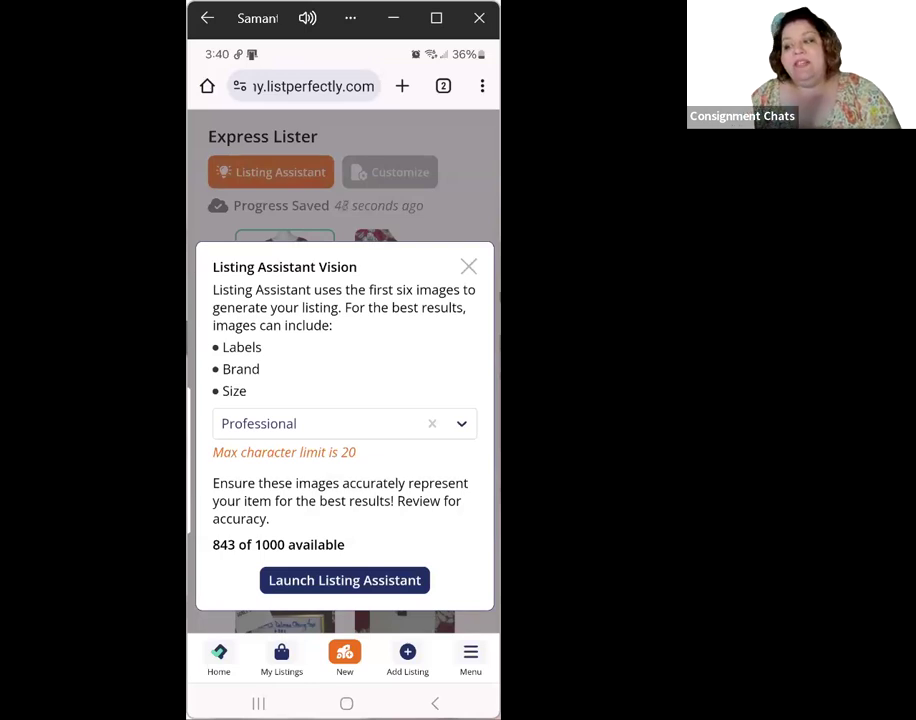
- Browse the Listing Assistant's writing styles and select Professional
left_click(320, 423)
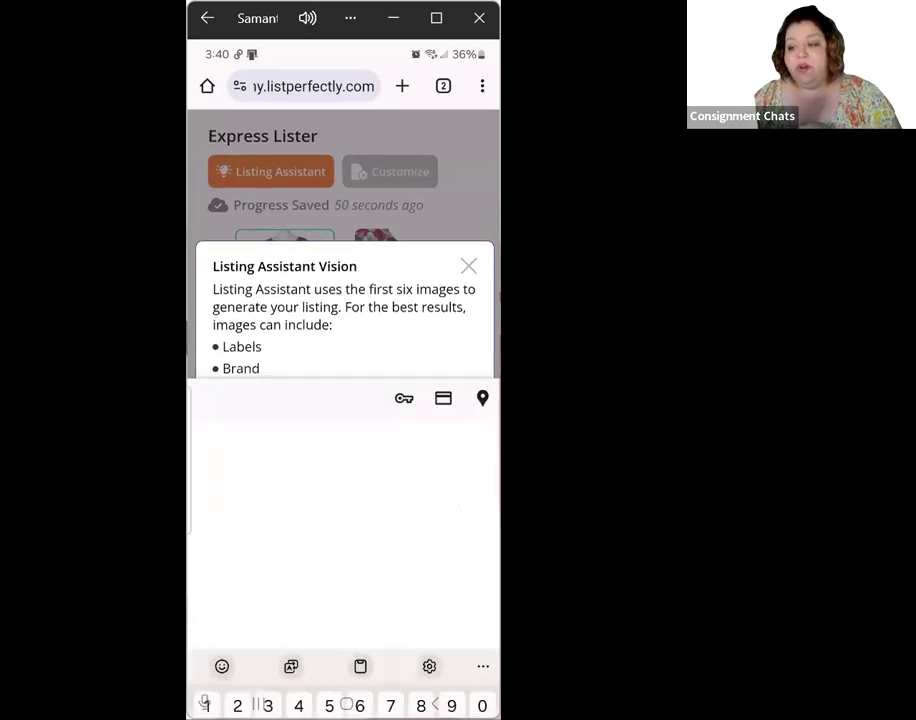
scroll(344, 322, "down", 2)
scroll(344, 339, "down", 1)
left_click(434, 703)
scroll(344, 549, "down", 2)
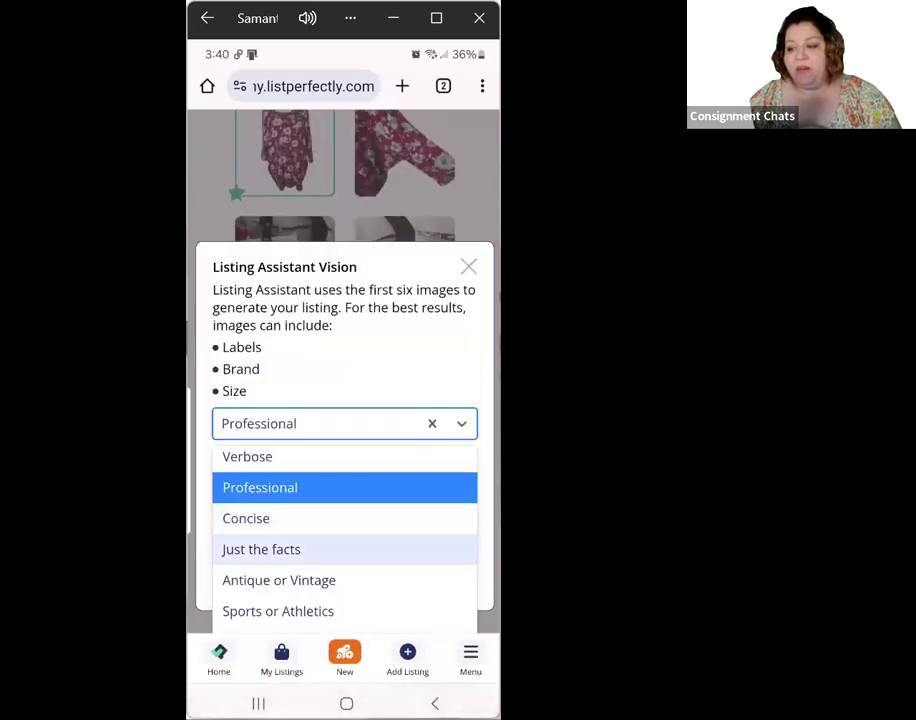
scroll(344, 549, "down", 1)
scroll(344, 518, "up", 1)
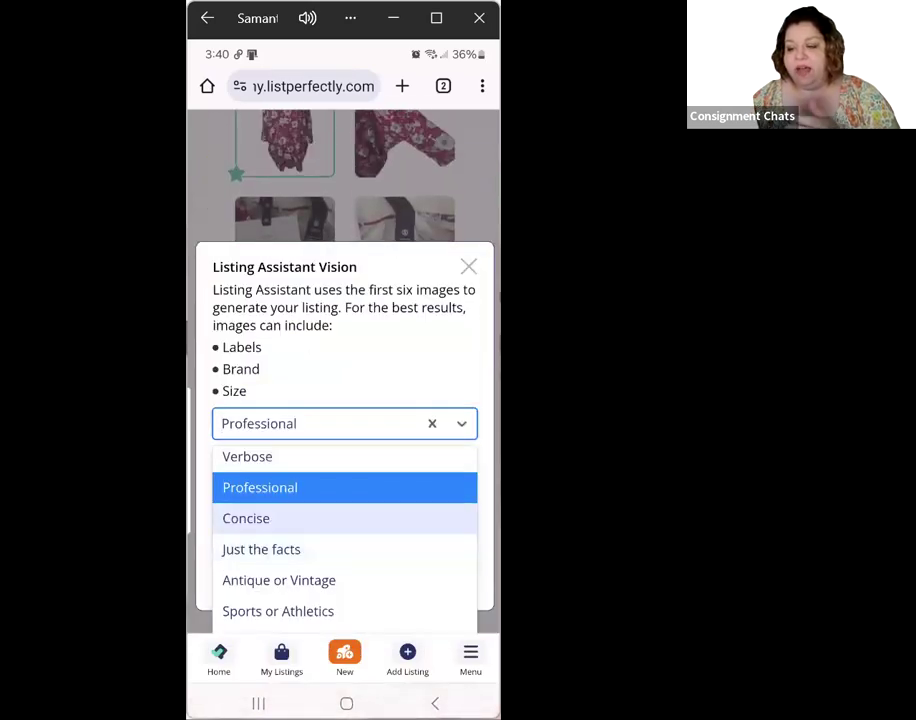
scroll(344, 540, "up", 3)
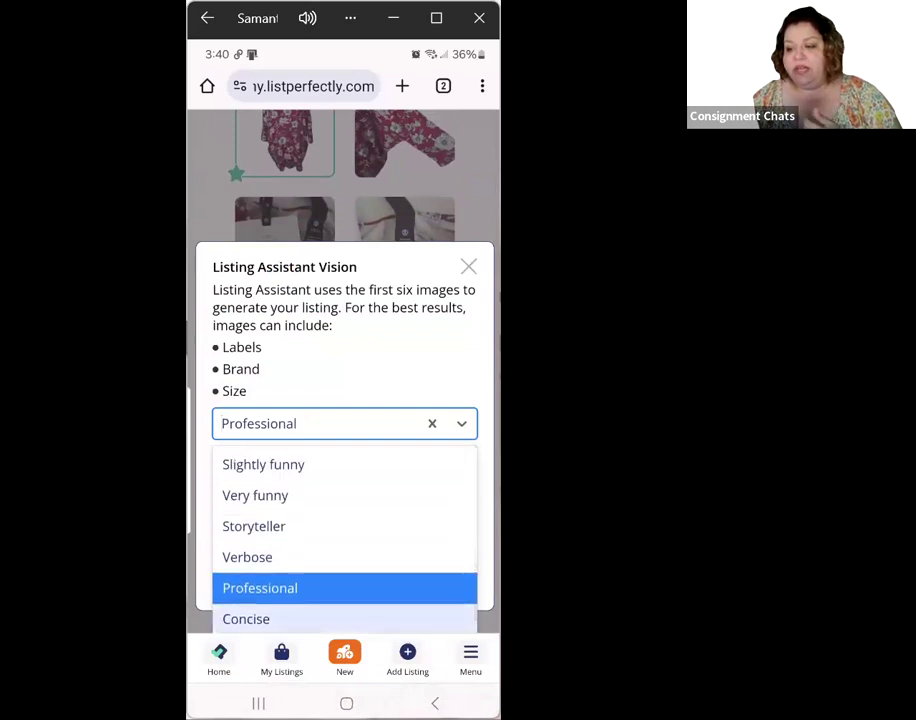
scroll(344, 495, "up", 1)
scroll(344, 464, "down", 1)
left_click(344, 588)
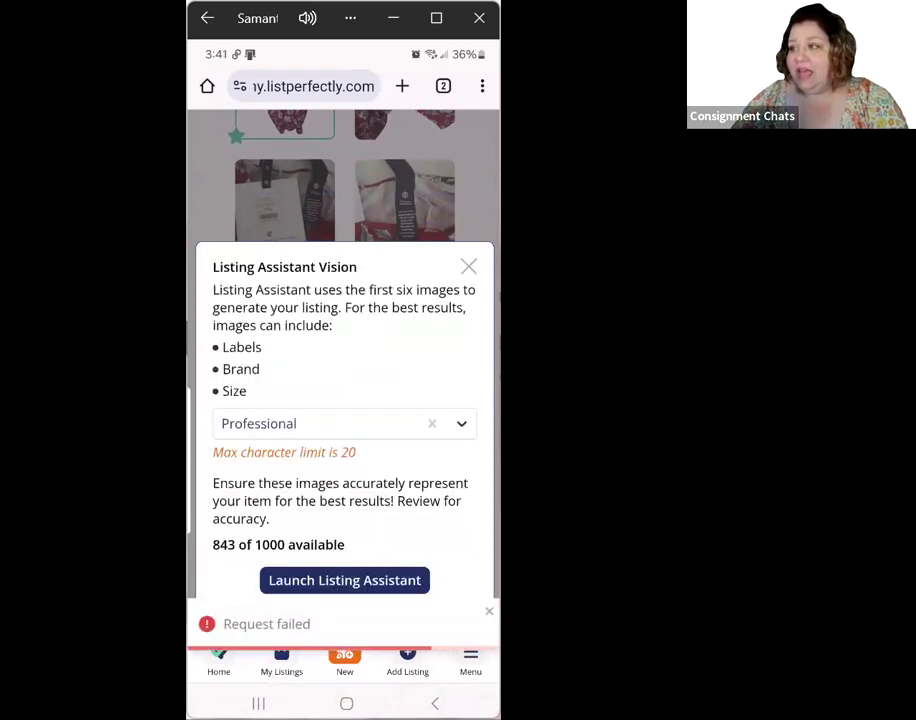
- Launch the Listing Assistant to generate the listing details from the first six images
scroll(344, 175, "down", 2)
scroll(344, 175, "up", 1)
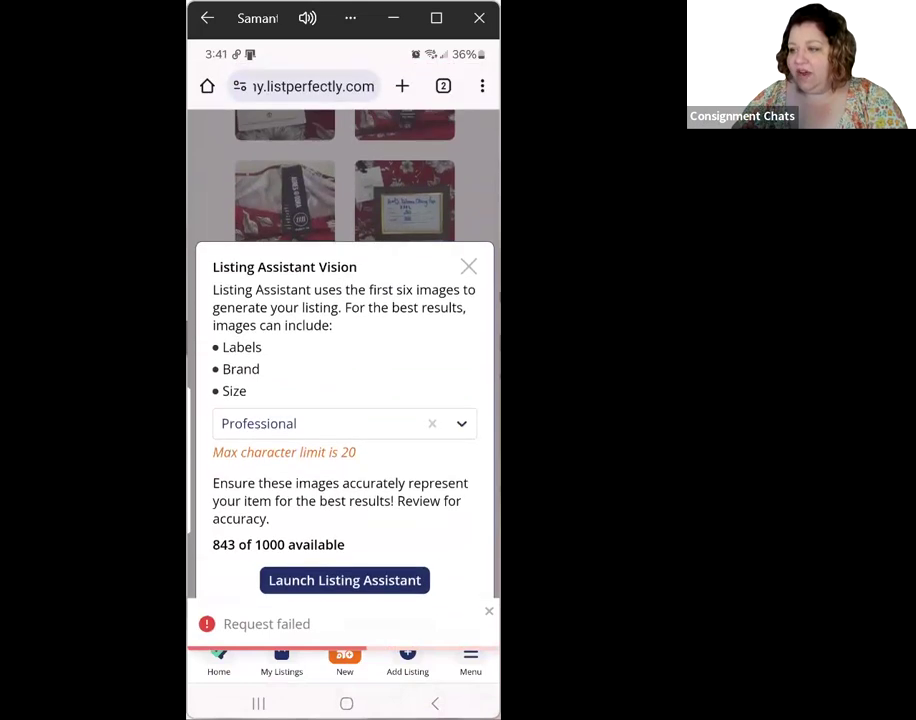
scroll(343, 180, "down", 1)
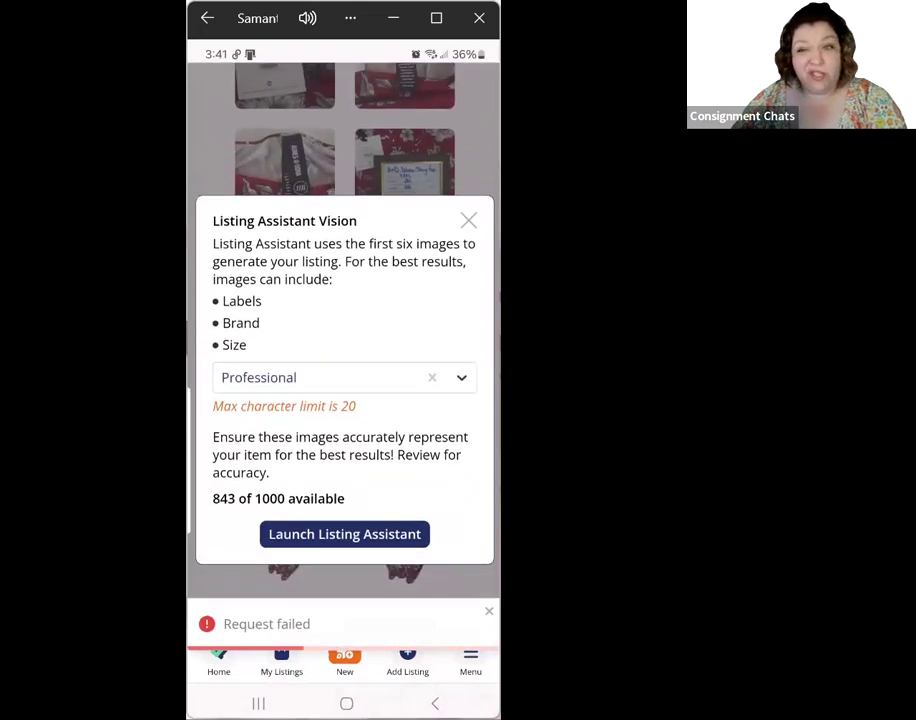
left_click(344, 534)
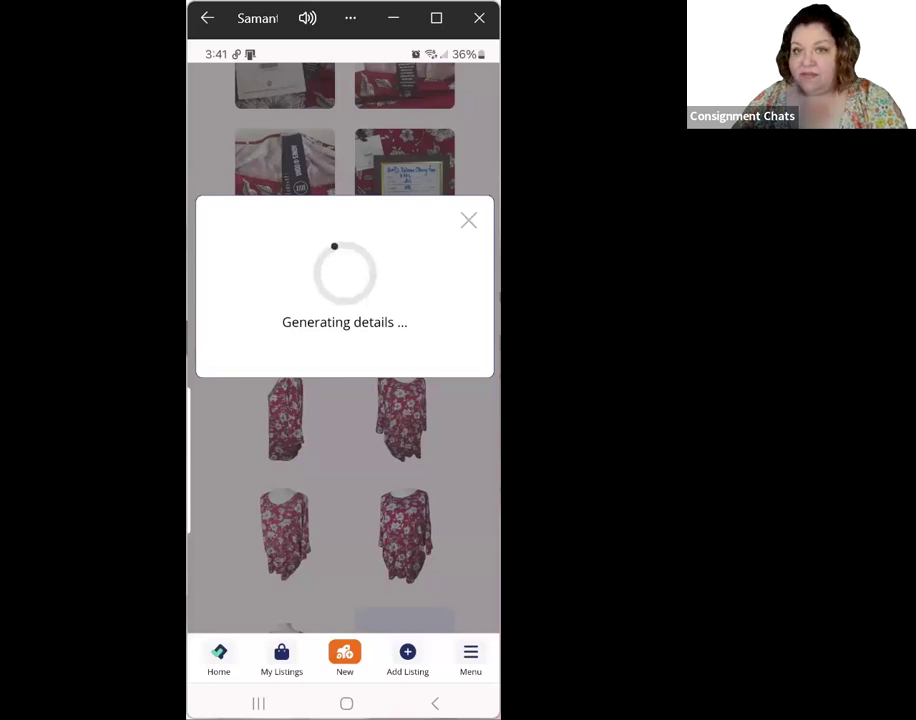
- Move the twelfth image, a front view of the top, up one row in the image order
left_click_drag(405, 535, 405, 415)
scroll(343, 330, "down", 1)
scroll(344, 350, "down", 5)
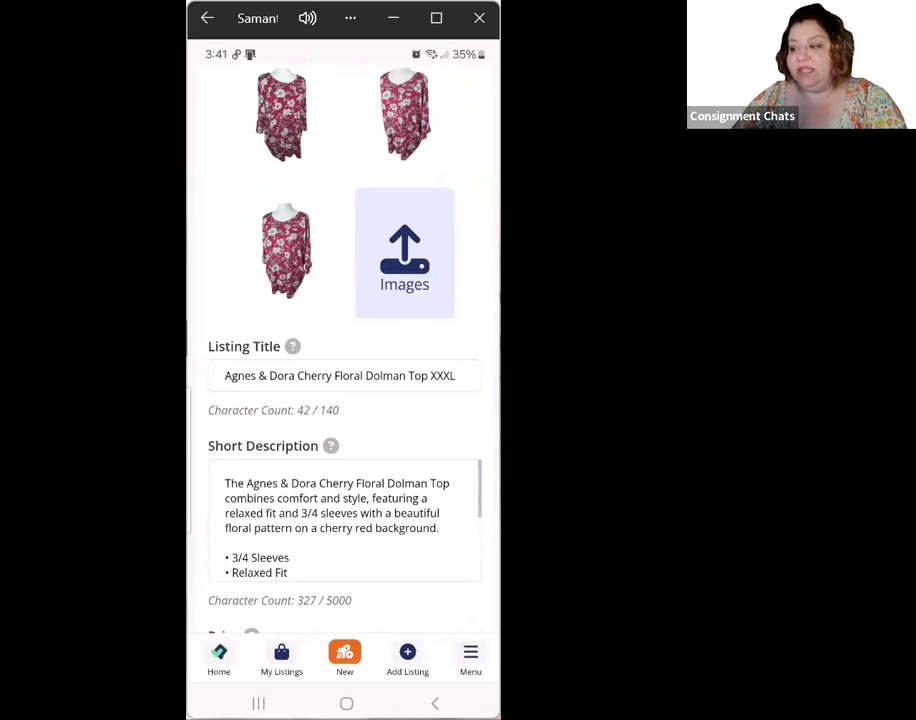
- Add "Womens Plus" before XXXL and "Red" after Cherry in the listing title
left_click(428, 376)
type("Womens ")
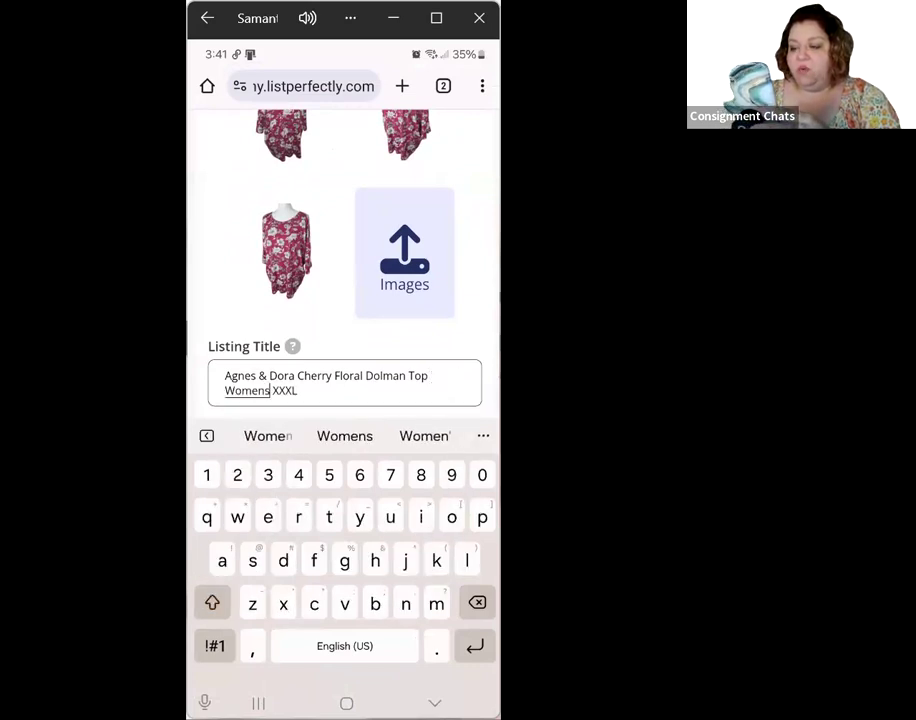
type("Plus")
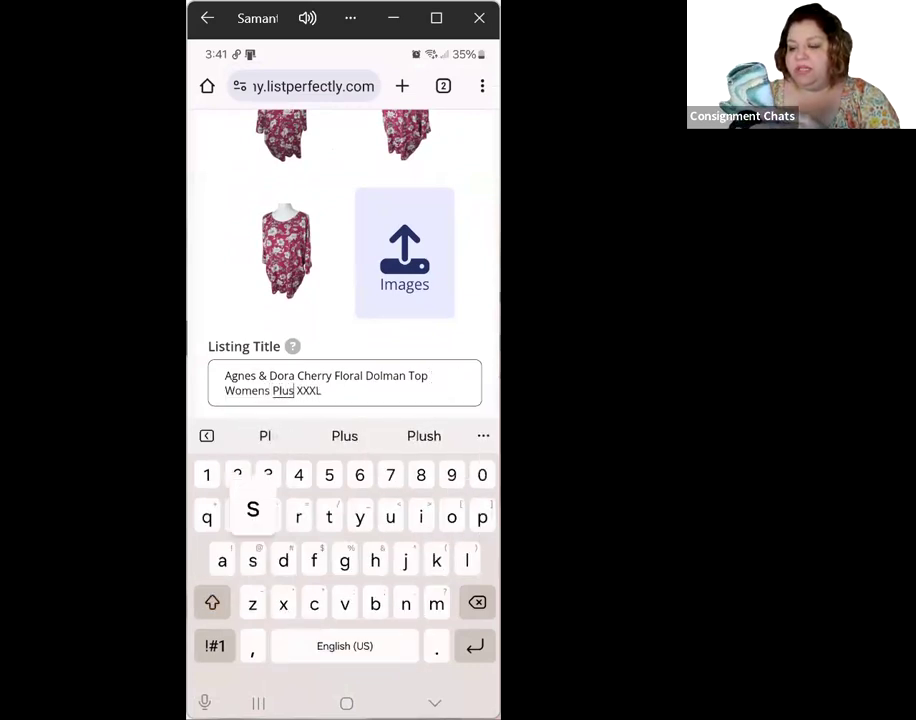
left_click(321, 391)
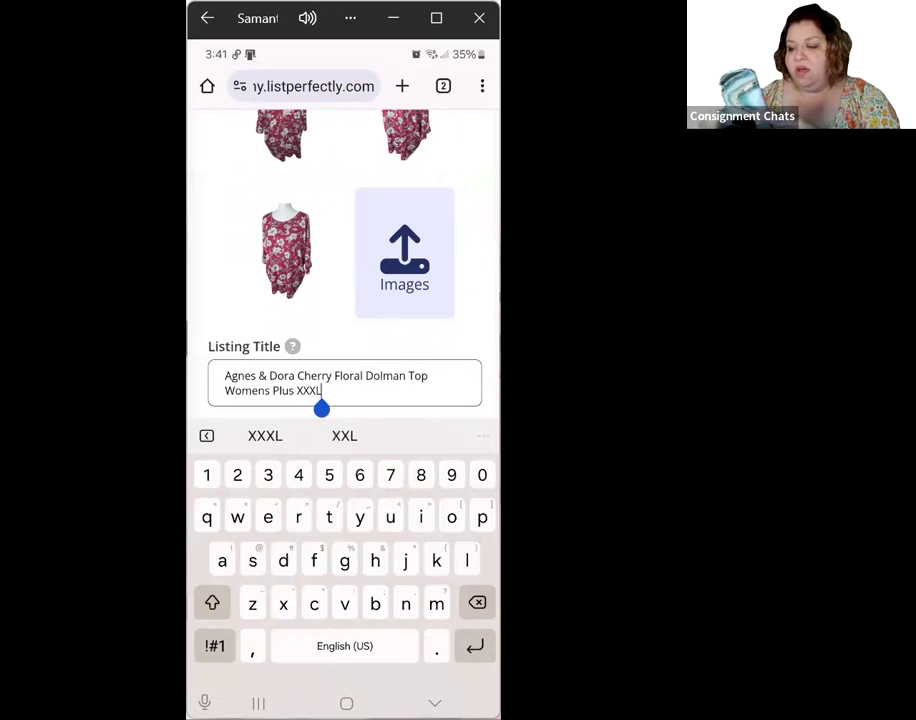
left_click(305, 376)
left_click(334, 376)
type("Red")
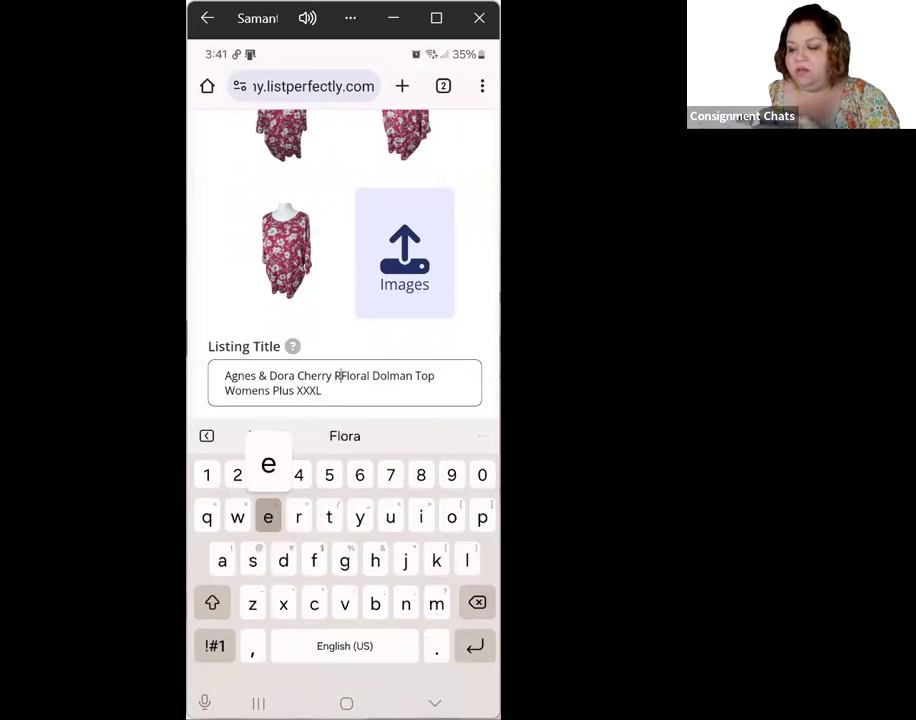
- Add "Shirt" after "Cherry Red" in the listing title and read through the generated short description
type(" Shirt")
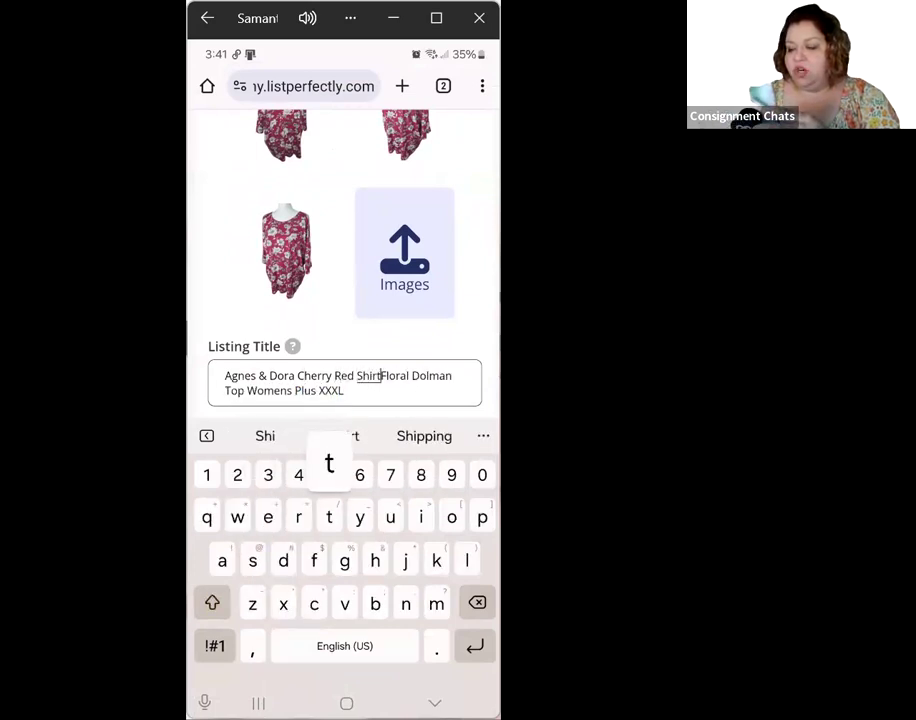
scroll(343, 263, "down", 1)
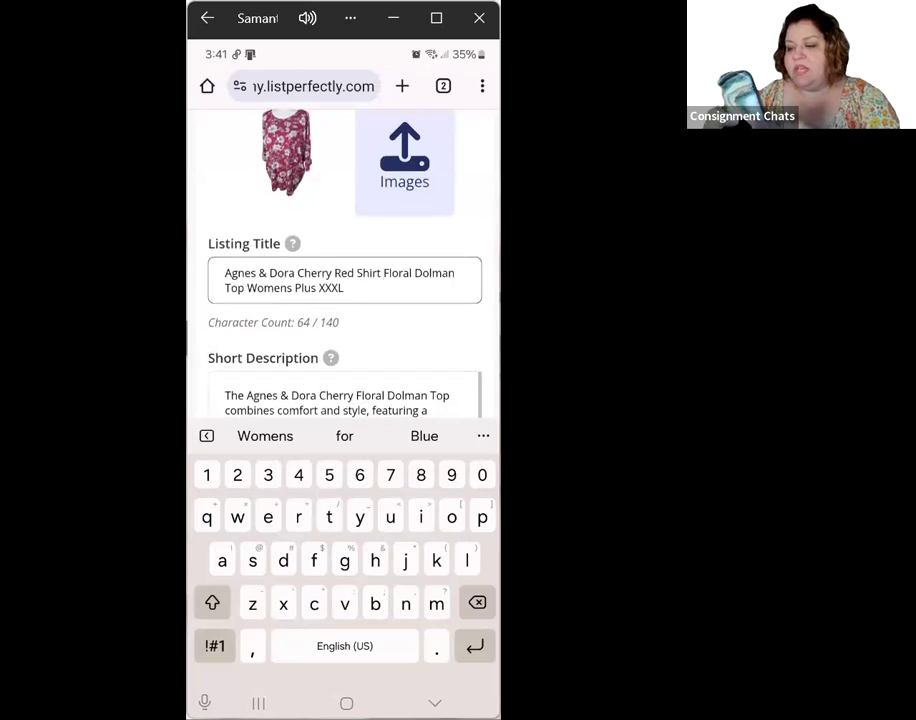
scroll(344, 400, "down", 3)
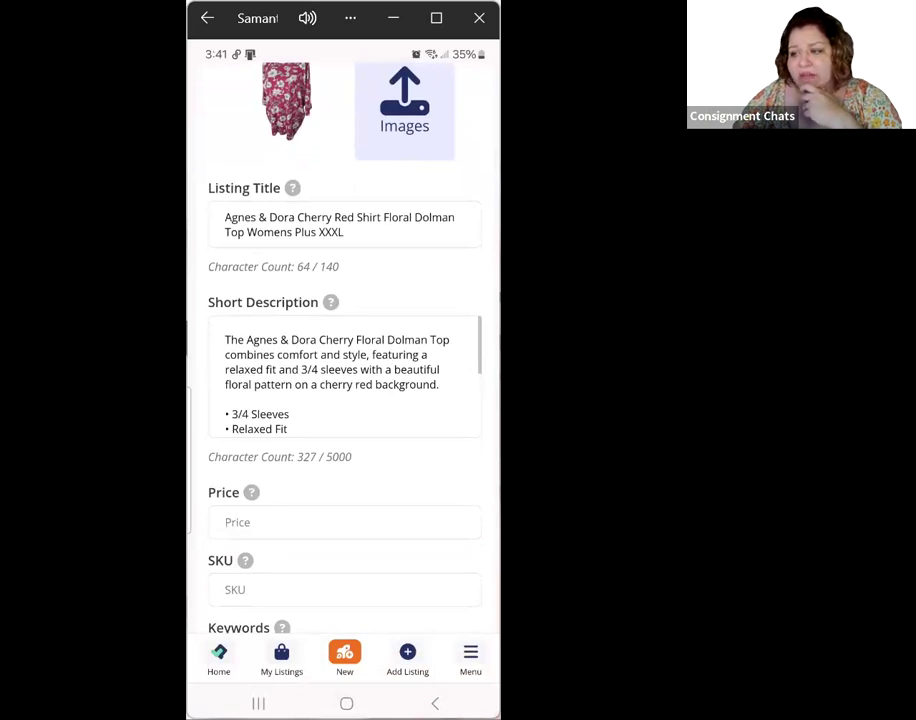
scroll(344, 376, "down", 3)
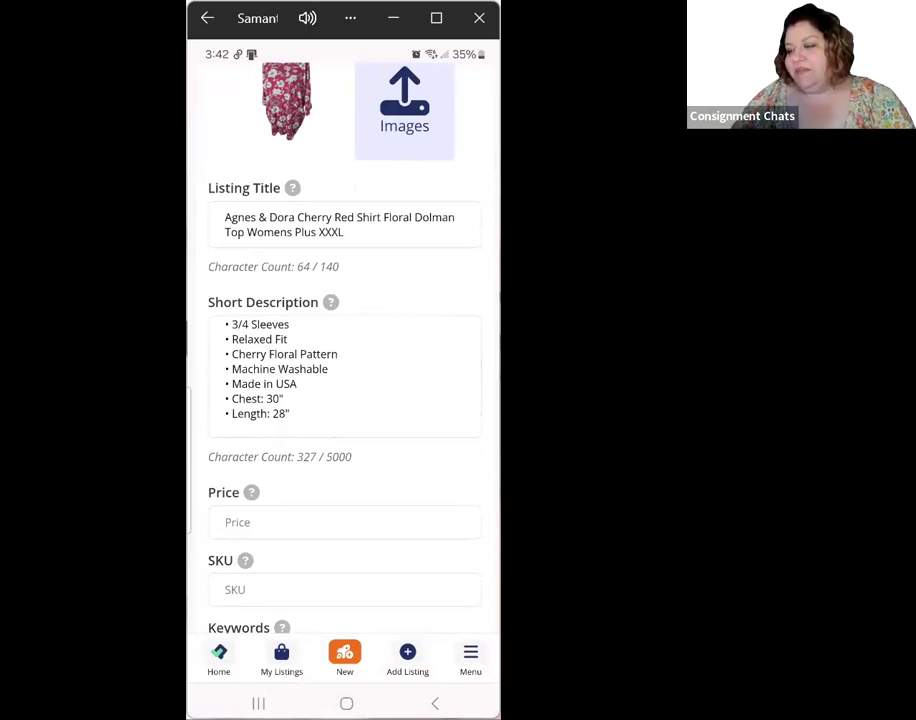
scroll(344, 400, "down", 1)
scroll(344, 376, "down", 1)
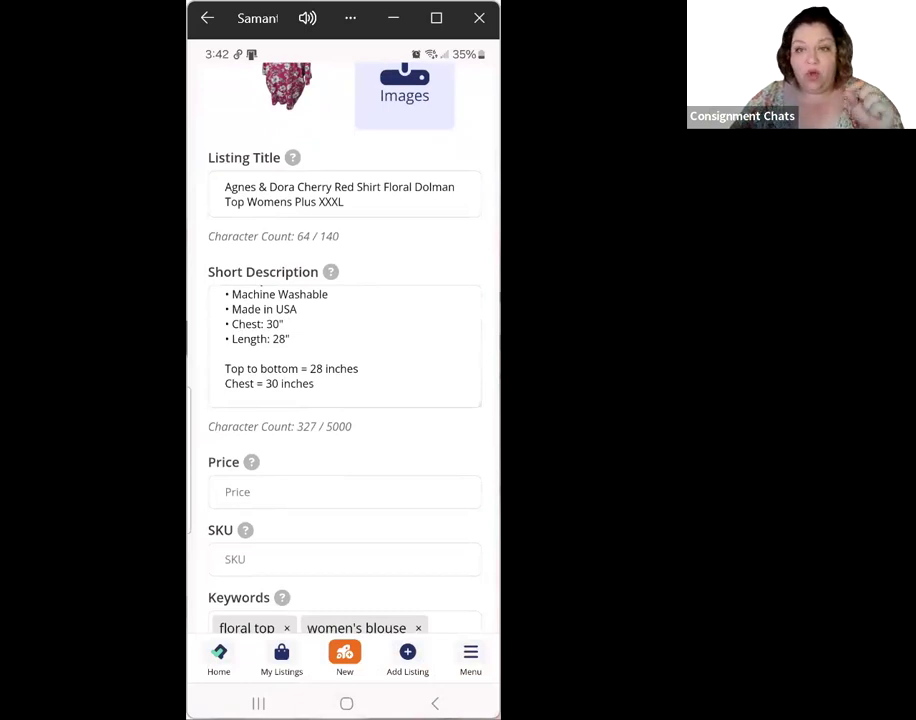
- Regenerate the listing details with the Listing Assistant using the Verbose writing style
scroll(344, 380, "up", 10)
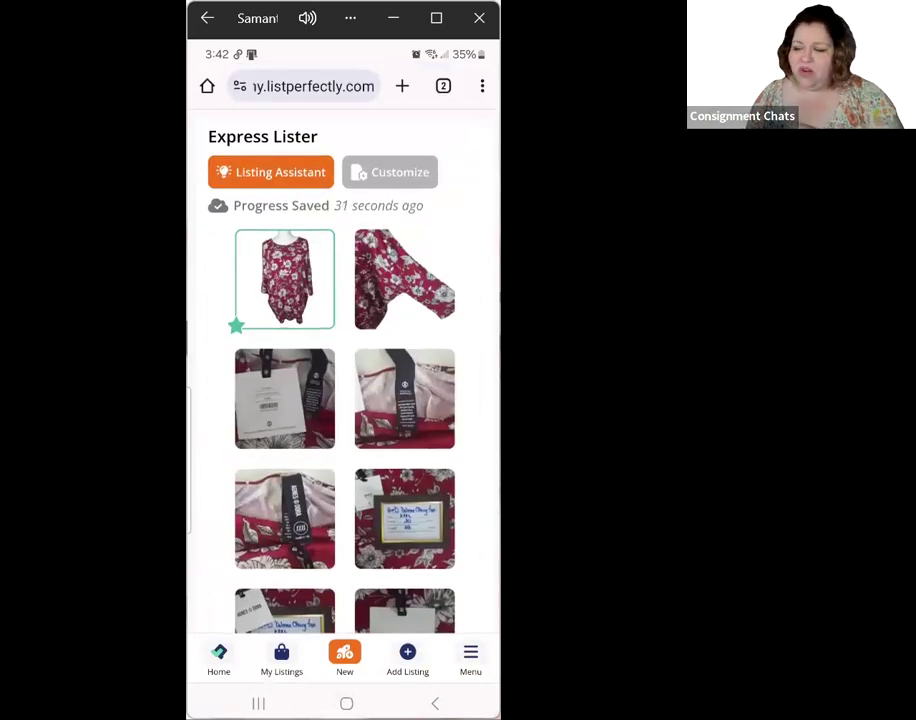
left_click(271, 172)
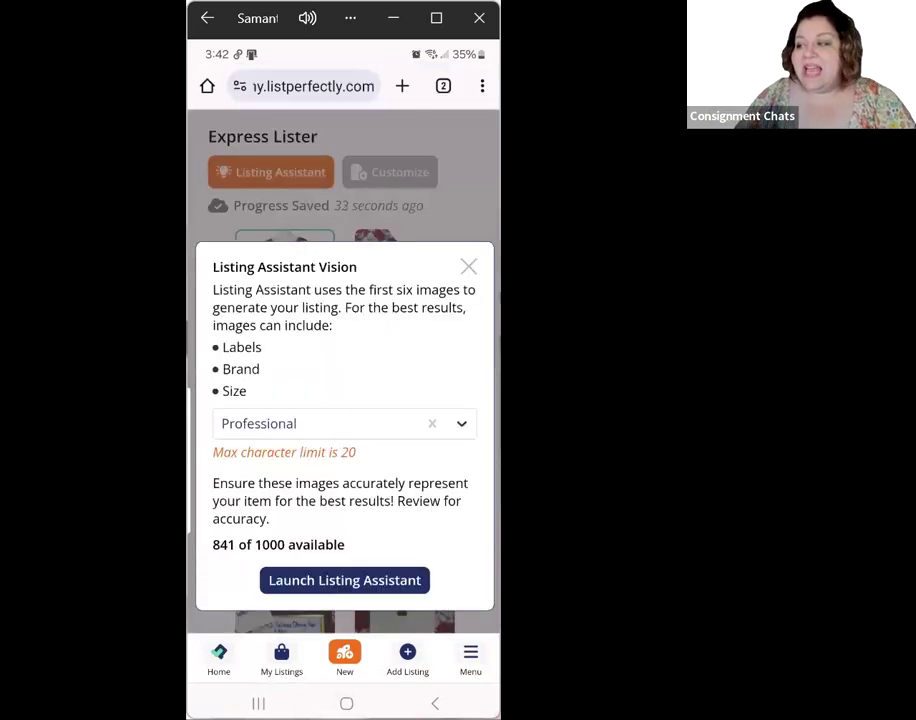
left_click(344, 423)
scroll(344, 320, "down", 2)
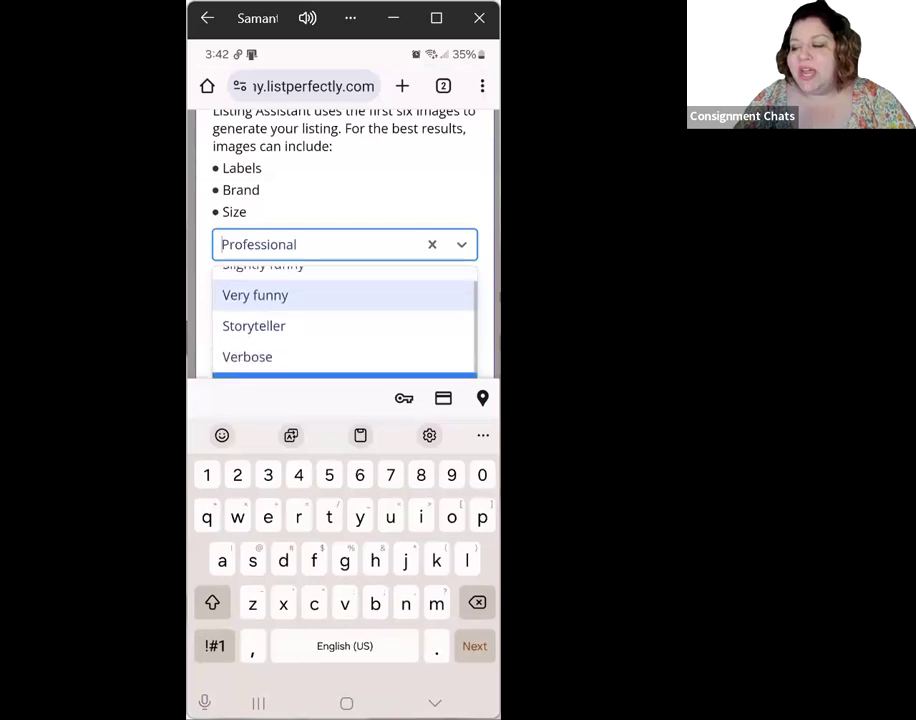
scroll(344, 325, "up", 1)
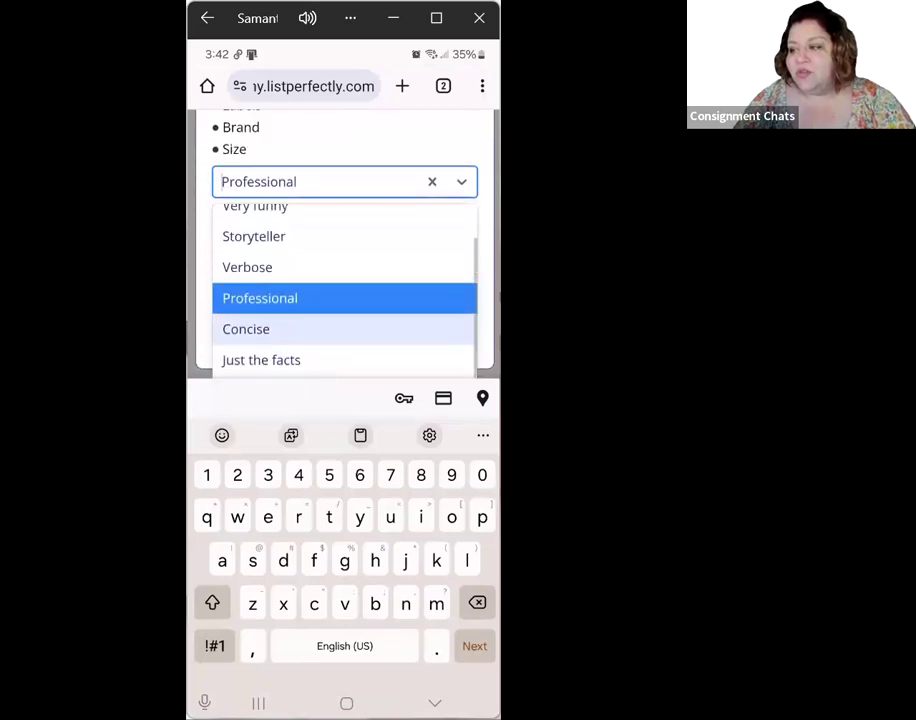
left_click(247, 267)
left_click(344, 580)
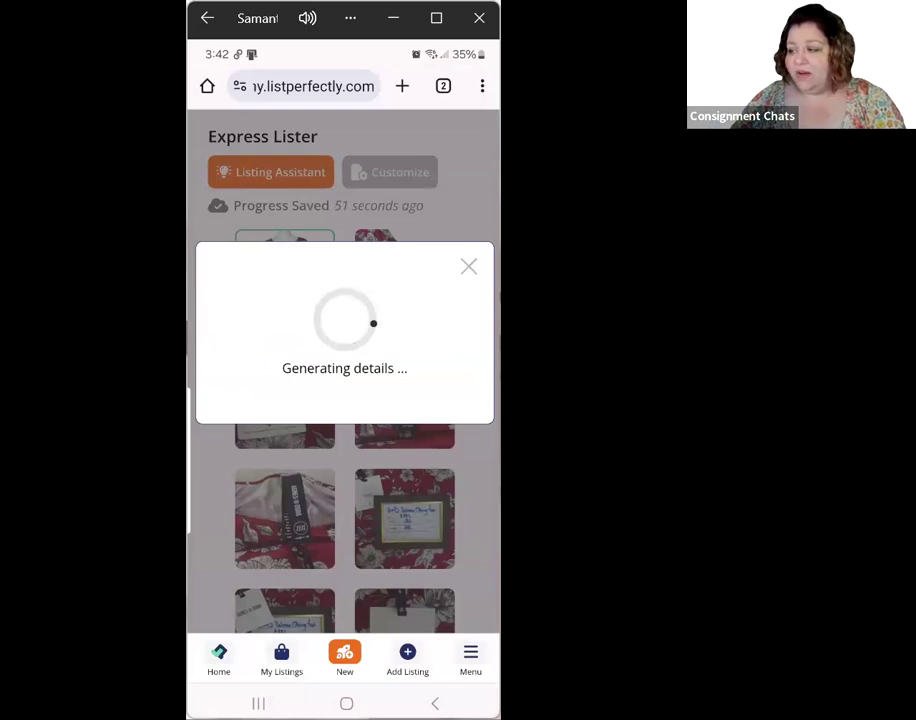
- Review the regenerated listing title, short description and keywords below the images
scroll(344, 370, "down", 5)
scroll(344, 370, "down", 10)
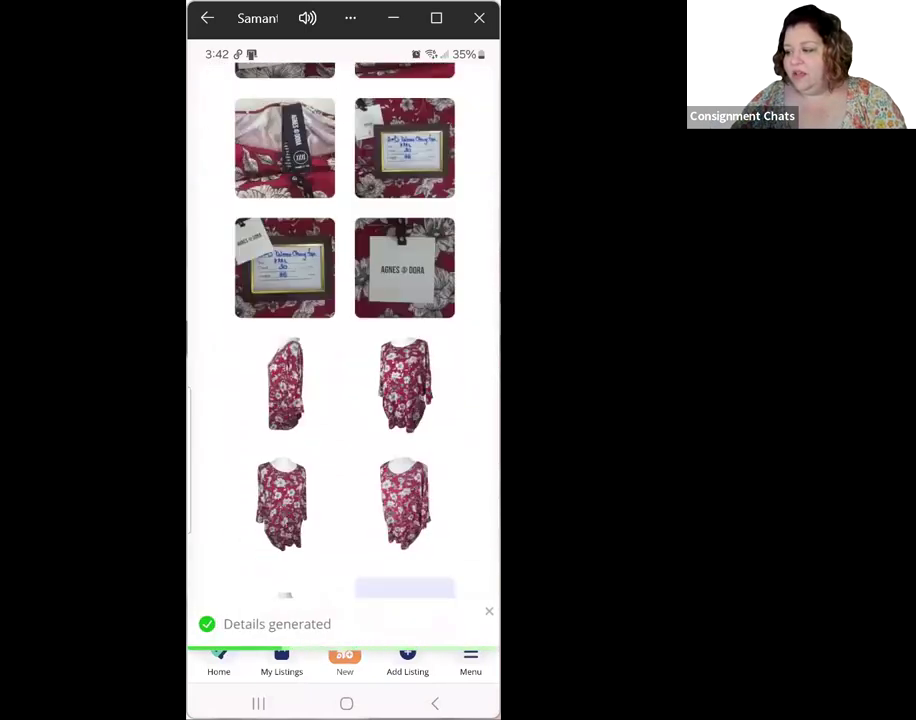
scroll(344, 485, "up", 3)
scroll(344, 505, "down", 10)
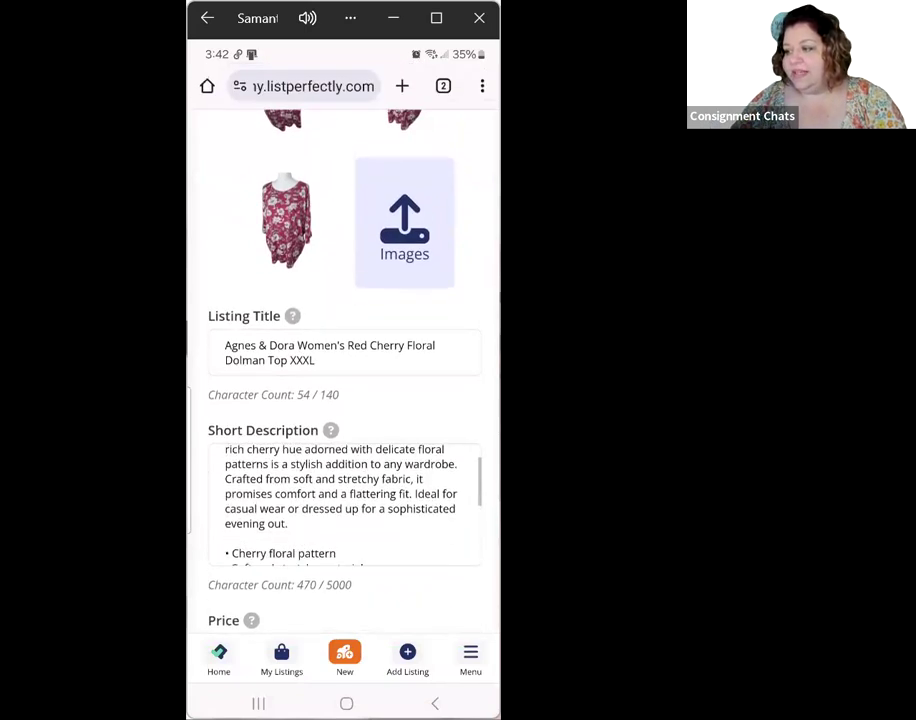
scroll(344, 505, "up", 10)
scroll(344, 505, "down", 10)
scroll(344, 410, "up", 5)
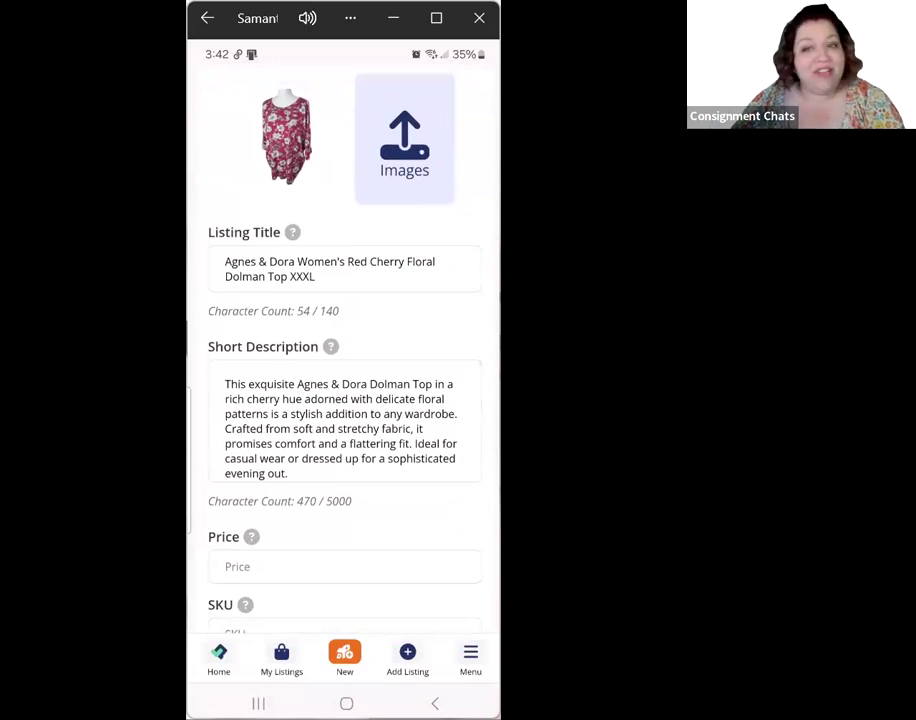
scroll(344, 410, "down", 5)
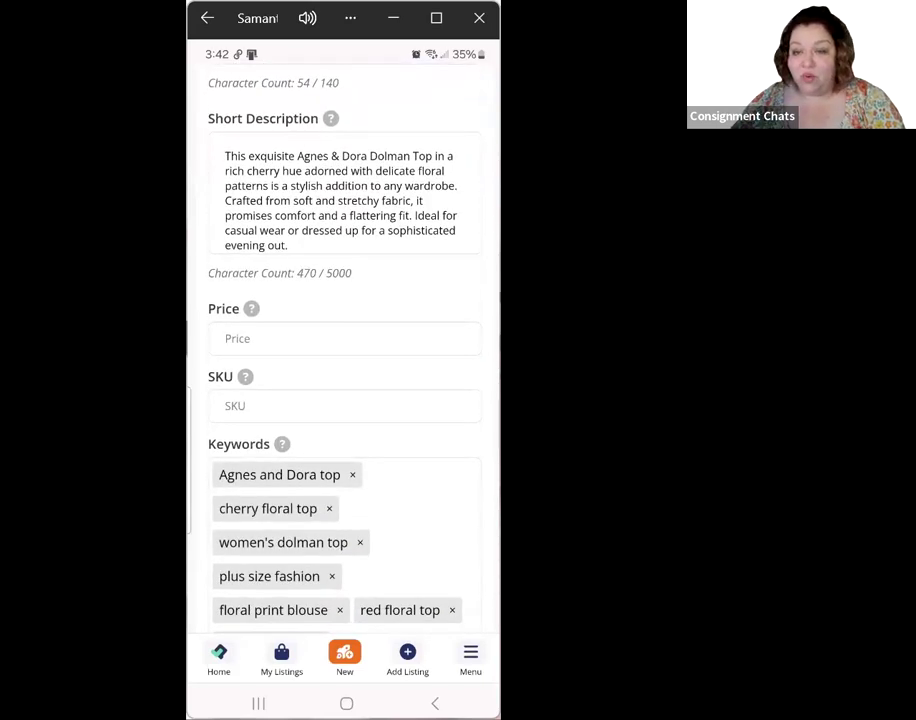
- Set the listing's price to 19 and save the listing as a draft
left_click(344, 338)
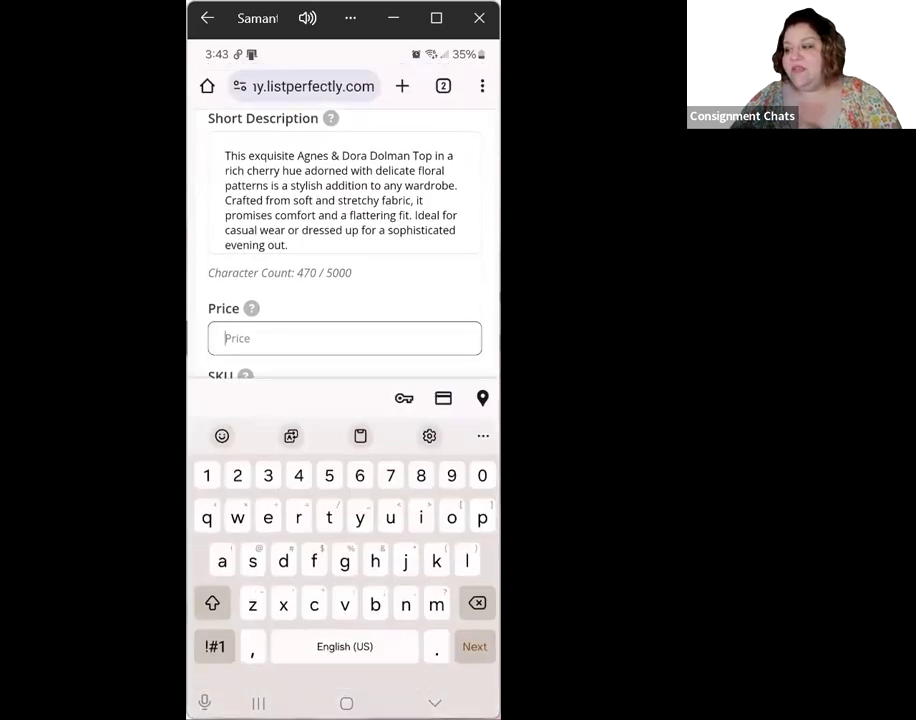
type("wo")
key("BackSpace")
key("BackSpace")
type("19")
key("Escape")
scroll(344, 380, "down", 6)
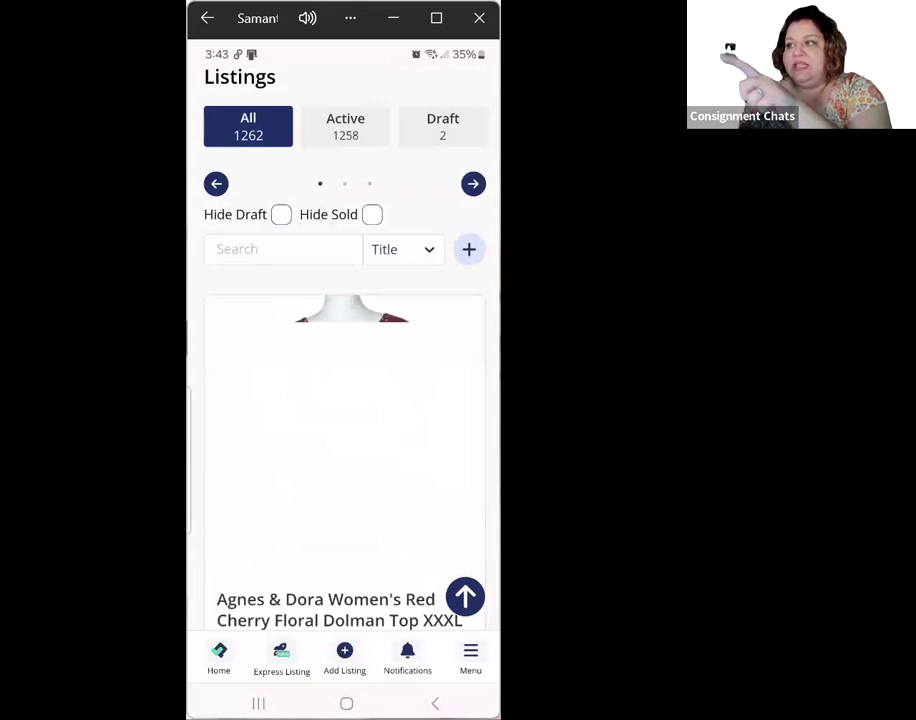
- Filter the listings to drafts and check the saved Agnes & Dora top's entry
left_click(442, 126)
scroll(344, 400, "down", 1)
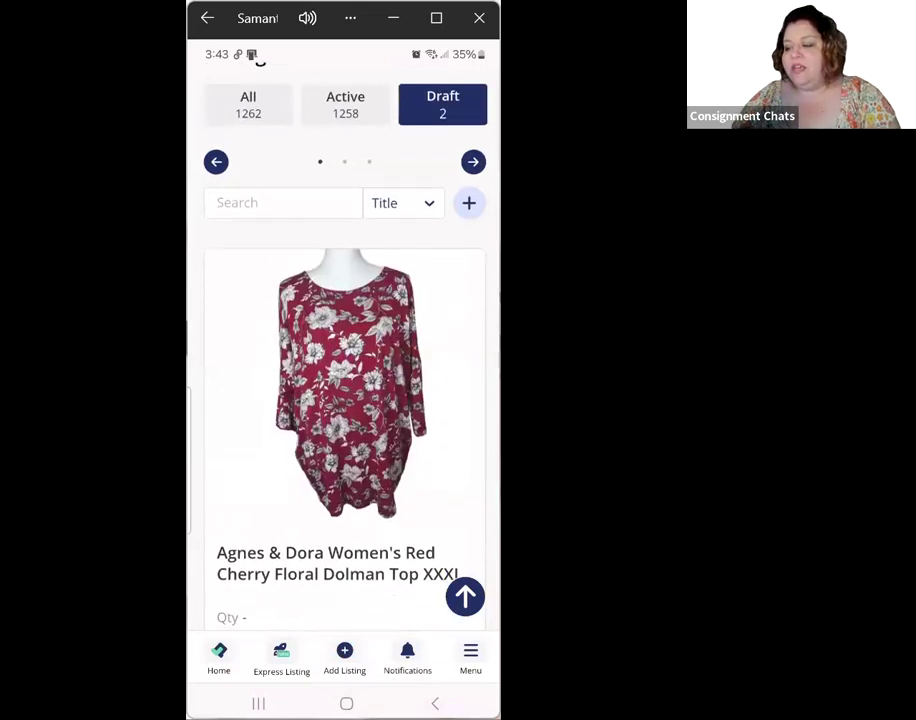
scroll(344, 400, "down", 2)
scroll(344, 400, "up", 2)
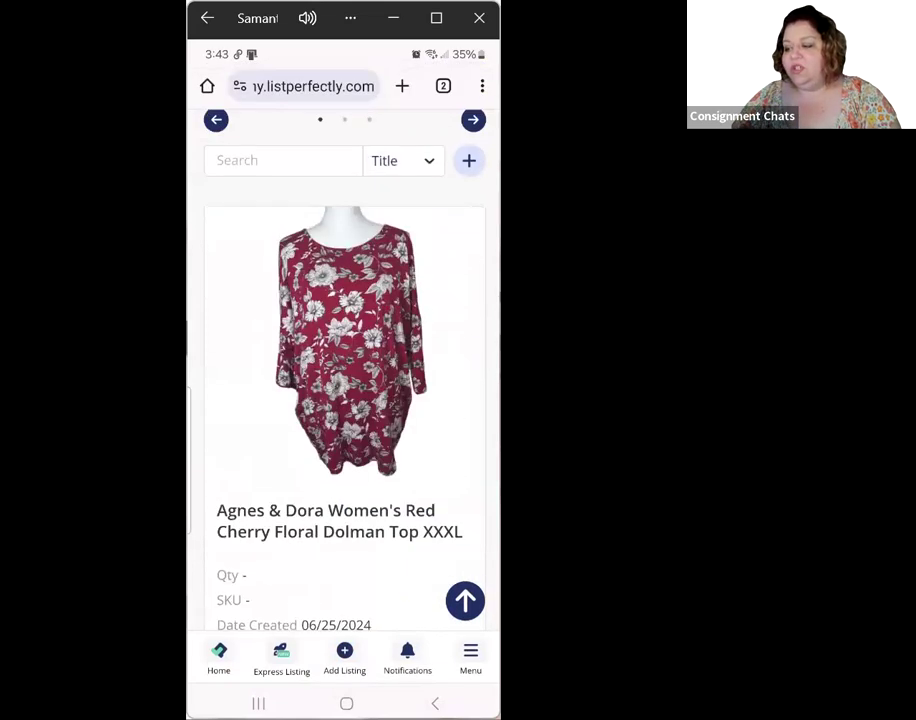